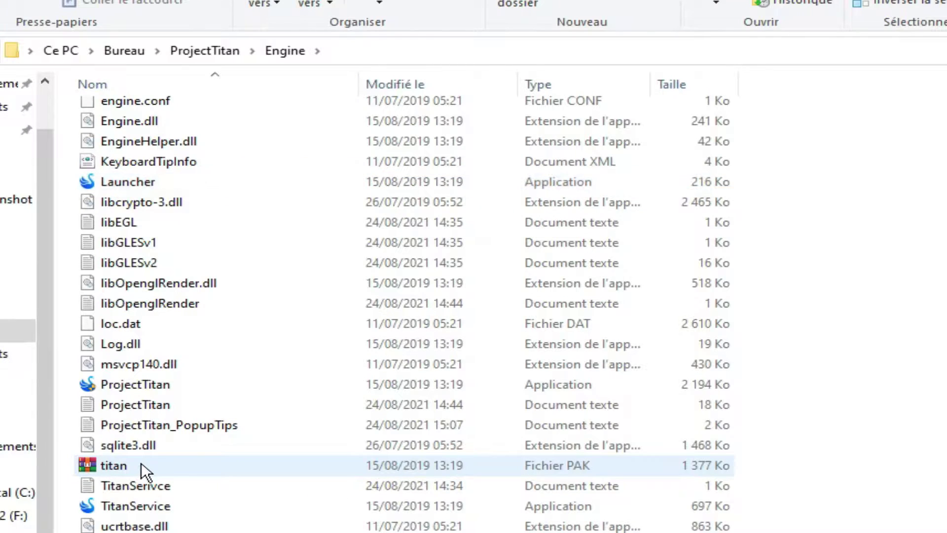
- Bring up the application choices for opening the titan PAK file and browse this PC for another application
right_click(141, 466)
key("Escape")
left_click(131, 466)
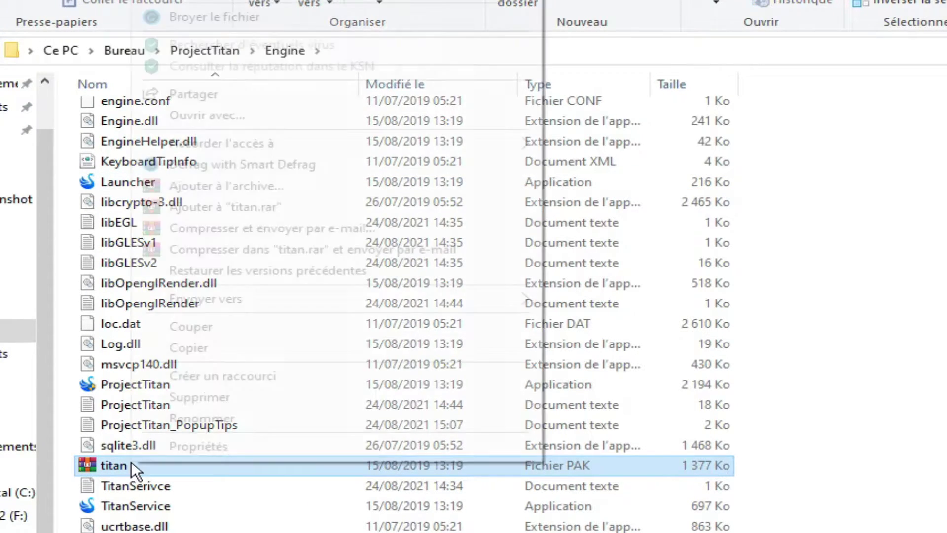
right_click(132, 463)
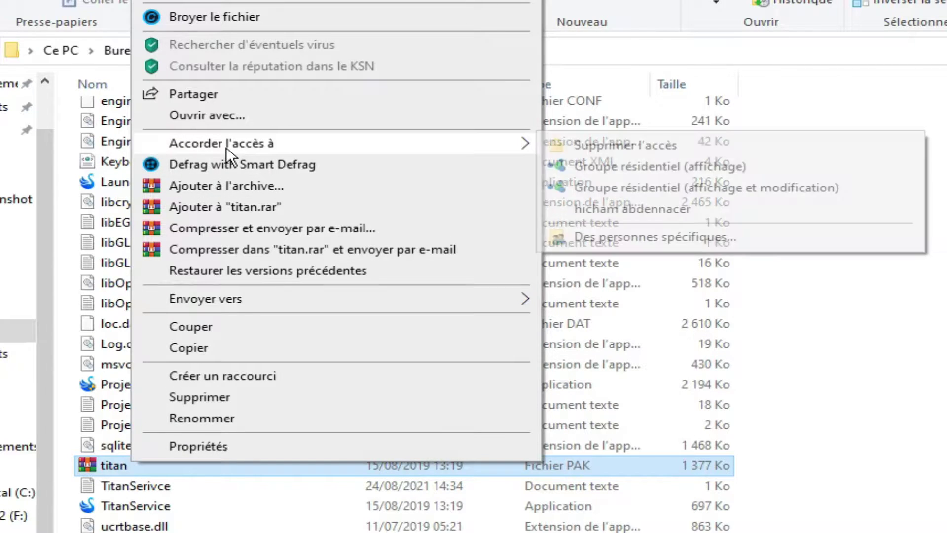
left_click(205, 115)
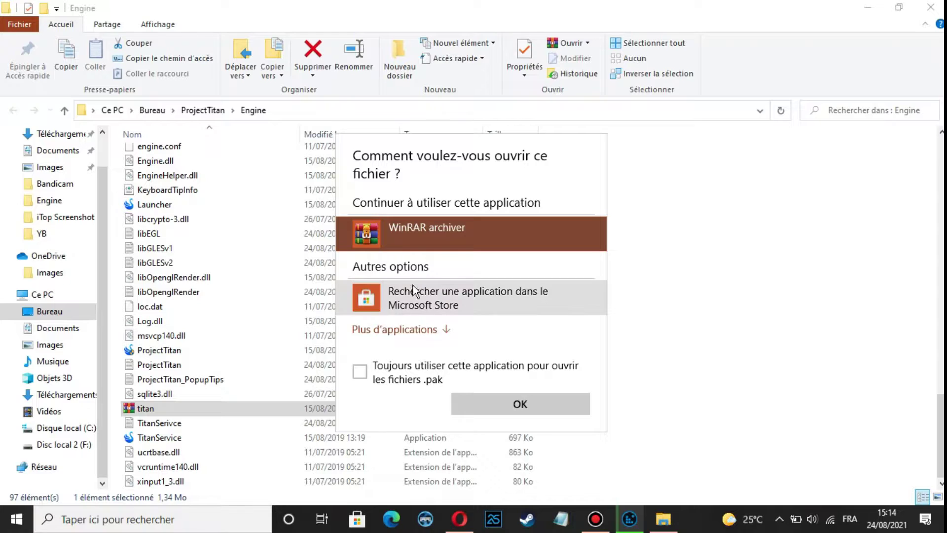
left_click(425, 330)
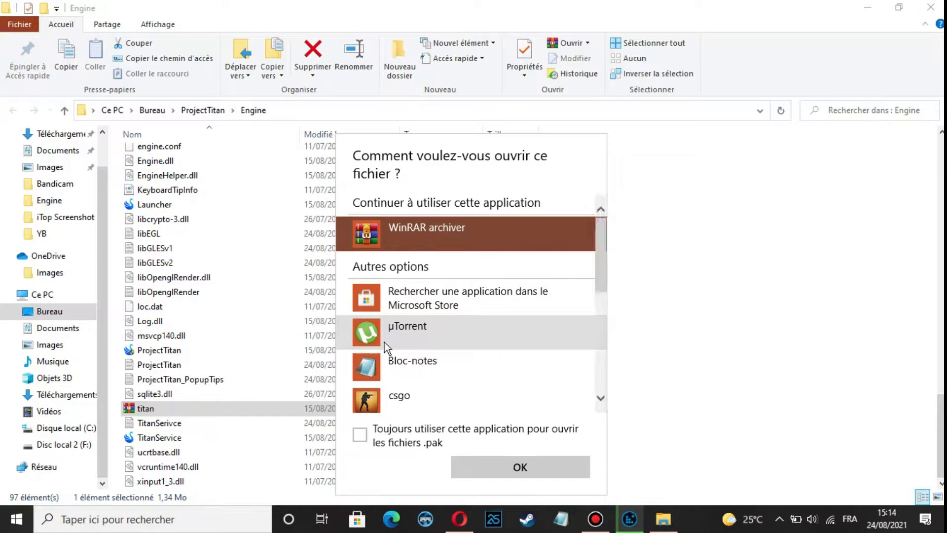
scroll(384, 342, "down", 5)
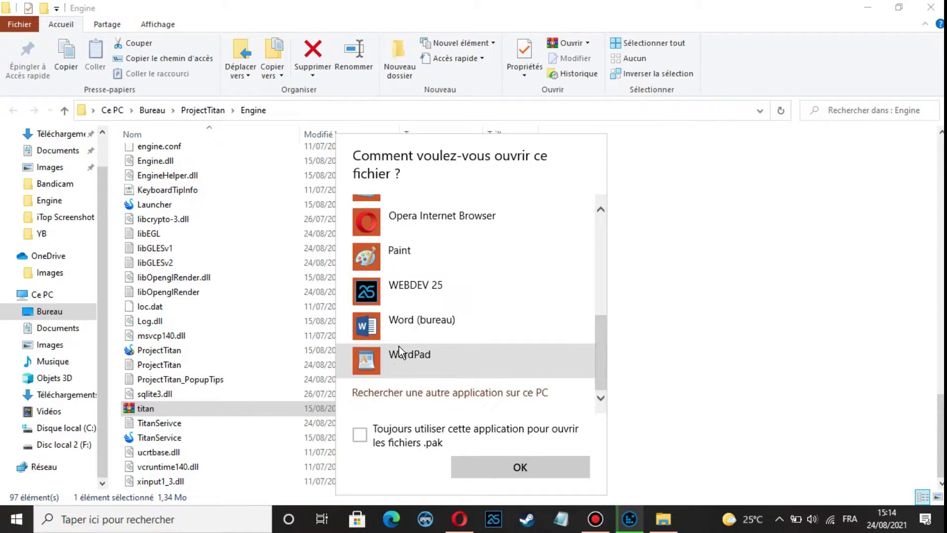
left_click(437, 393)
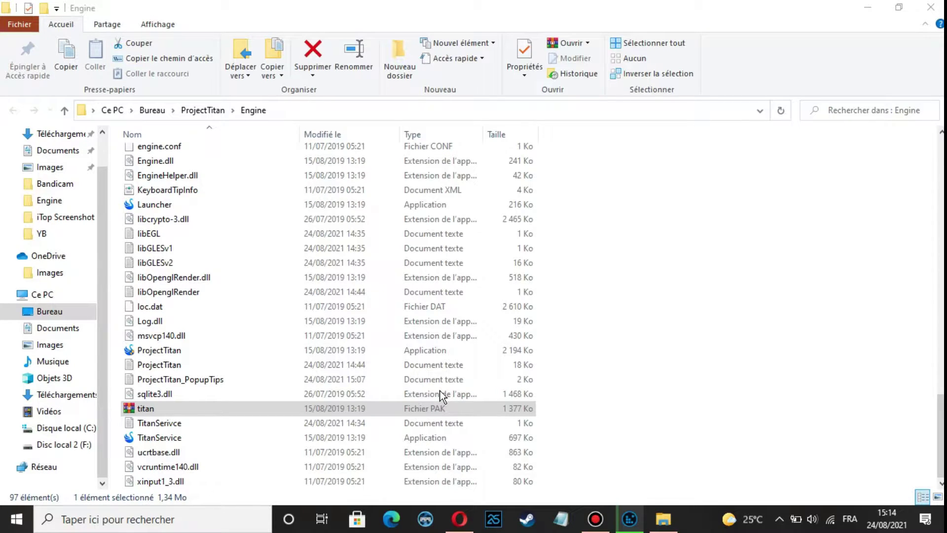
- Choose the WinRAR application from the Programmes\WinRAR folder to open the titan PAK file
scroll(212, 165, "down", 20)
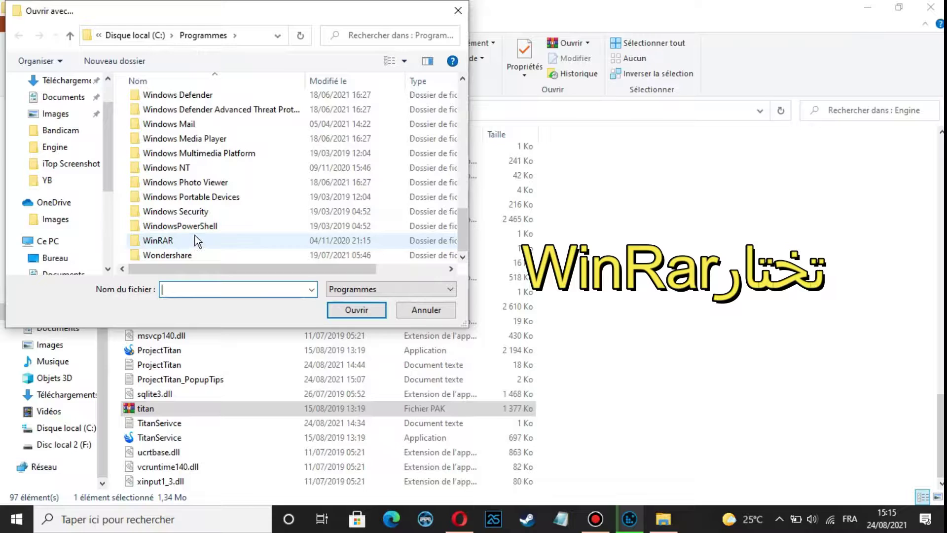
left_click(194, 237)
left_click(344, 307)
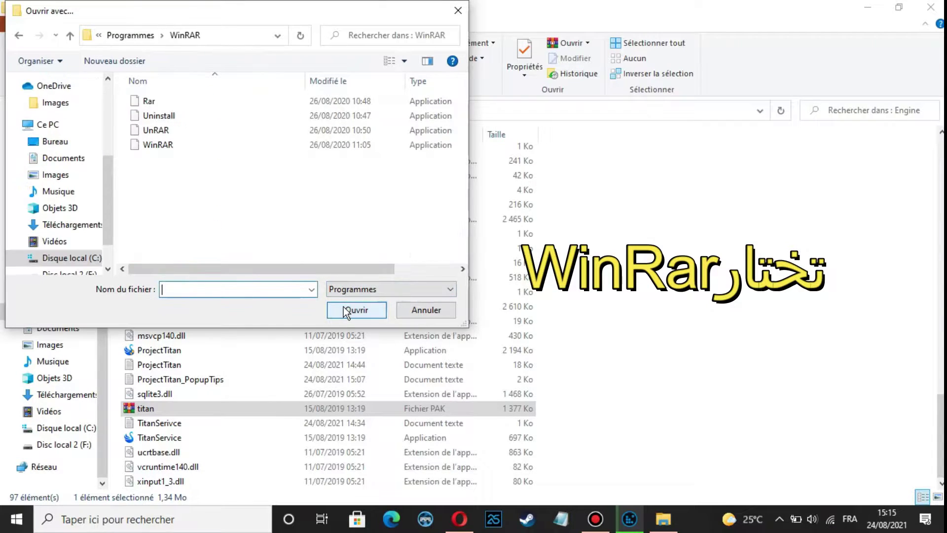
left_click(172, 146)
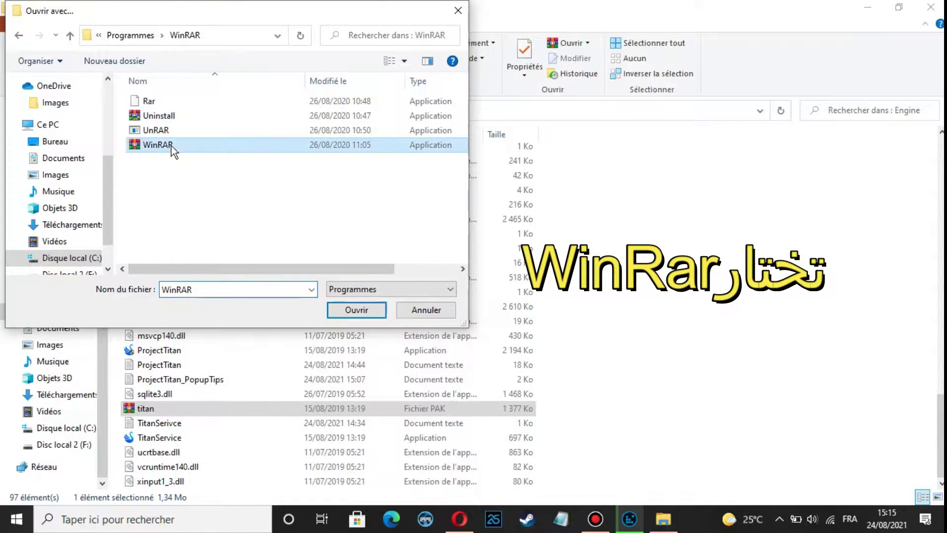
left_click(366, 309)
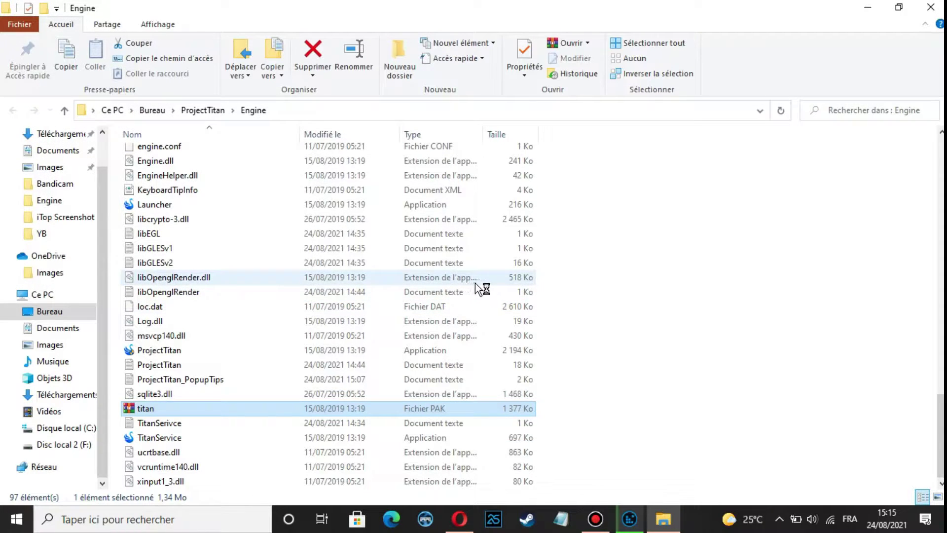
- Minimize the Engine folder window and extract the gaga folder from the titan.pak archive to the desktop
left_click(869, 7)
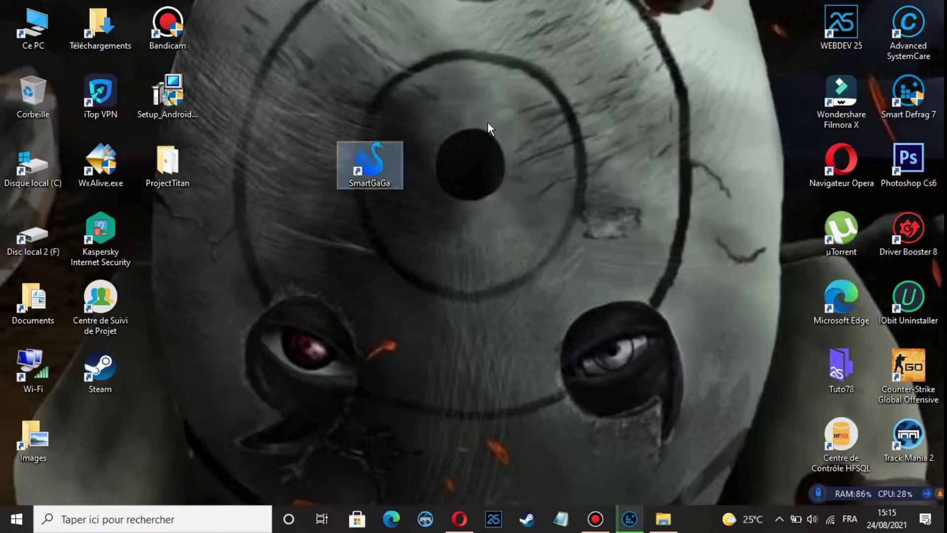
right_click(489, 124)
left_click(513, 162)
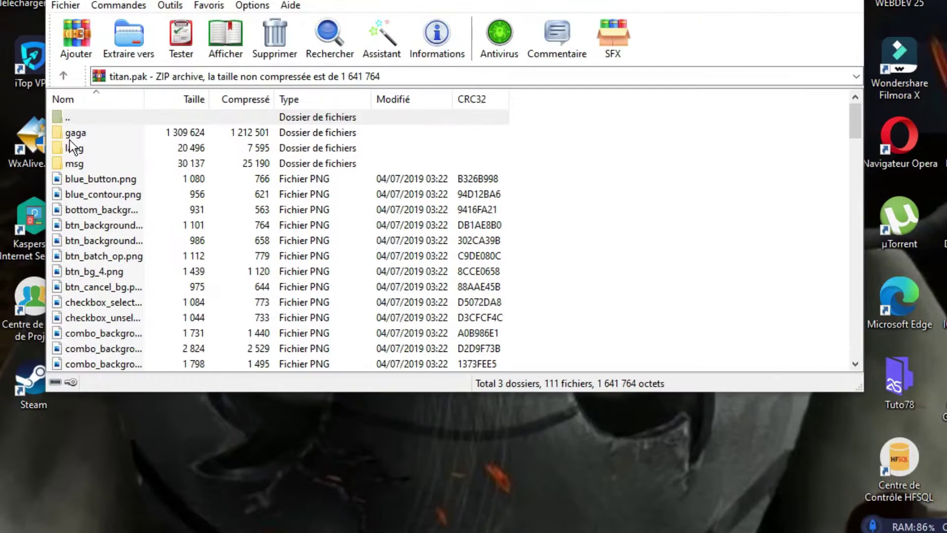
left_click_drag(144, 159, 736, 465)
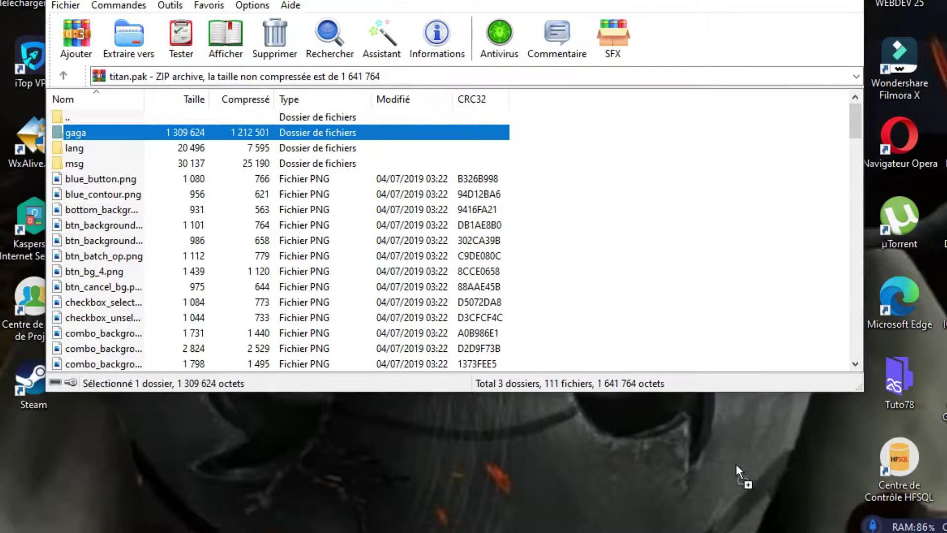
left_click_drag(584, 413, 588, 416)
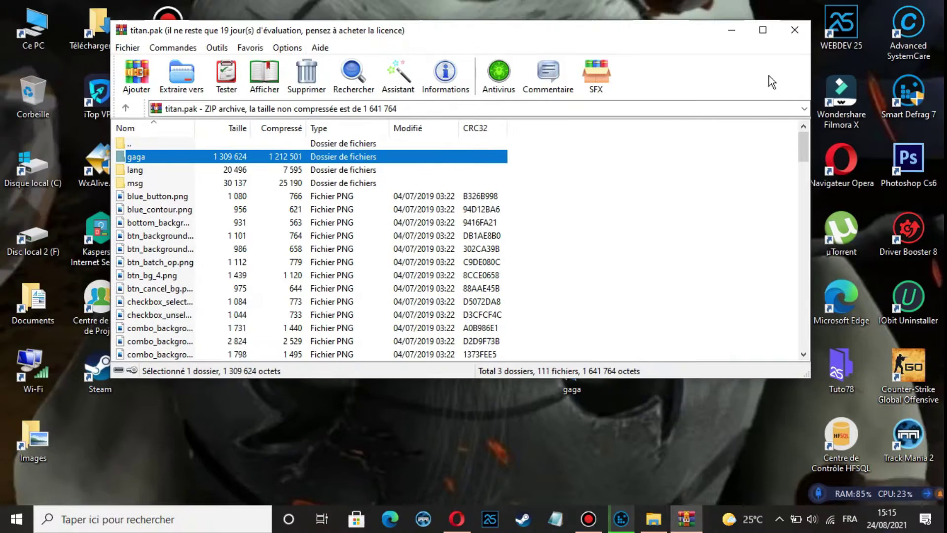
- Minimize the archive window and move the gaga folder on the desktop to the right of the SmartGaGa shortcut
left_click(733, 33)
right_click(566, 166)
left_click(587, 207)
left_click_drag(573, 371, 566, 174)
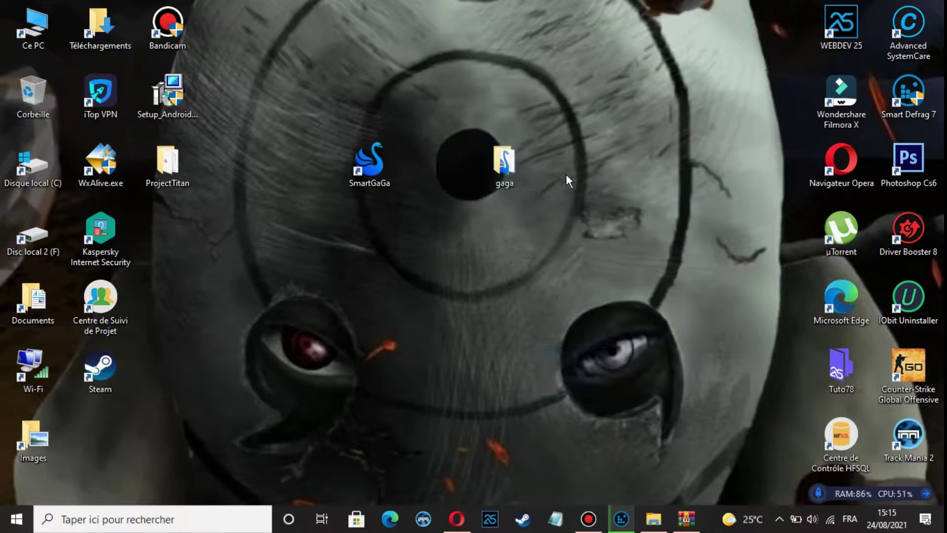
- Open the gaga folder and load its About_logo image into Photopea in the Opera browser
double_click(501, 165)
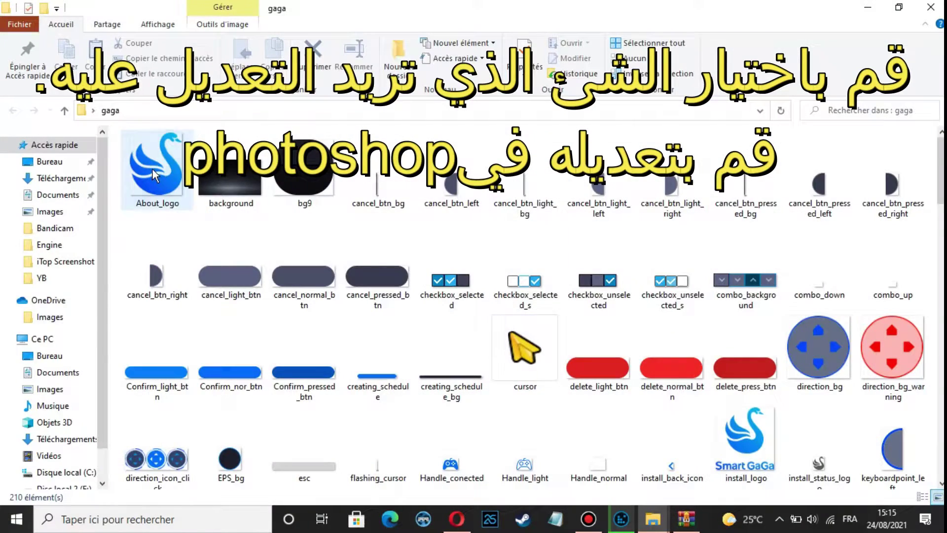
left_click_drag(157, 168, 436, 490)
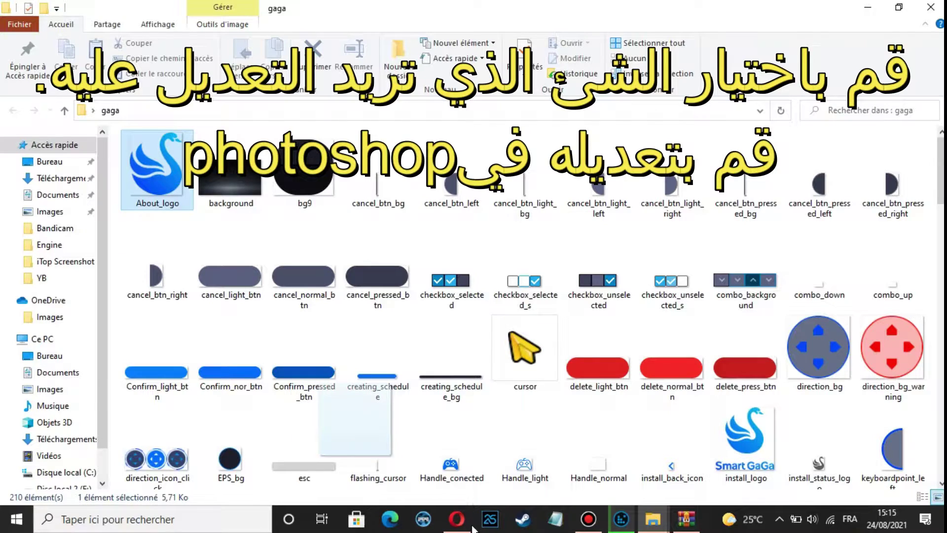
left_click_drag(457, 522, 490, 318)
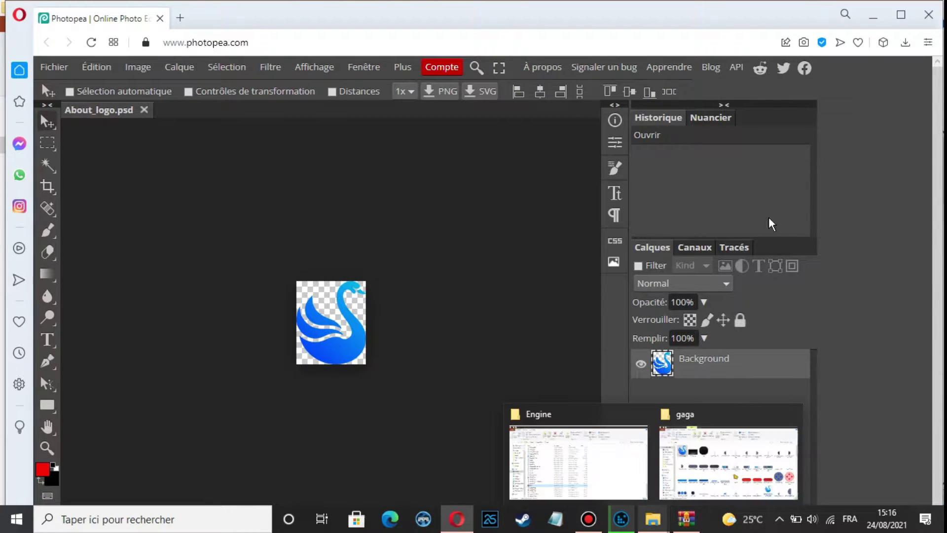
- Place the 7mmadi image from the YB folder onto the About_logo document in Photopea
left_click(875, 23)
left_click(877, 9)
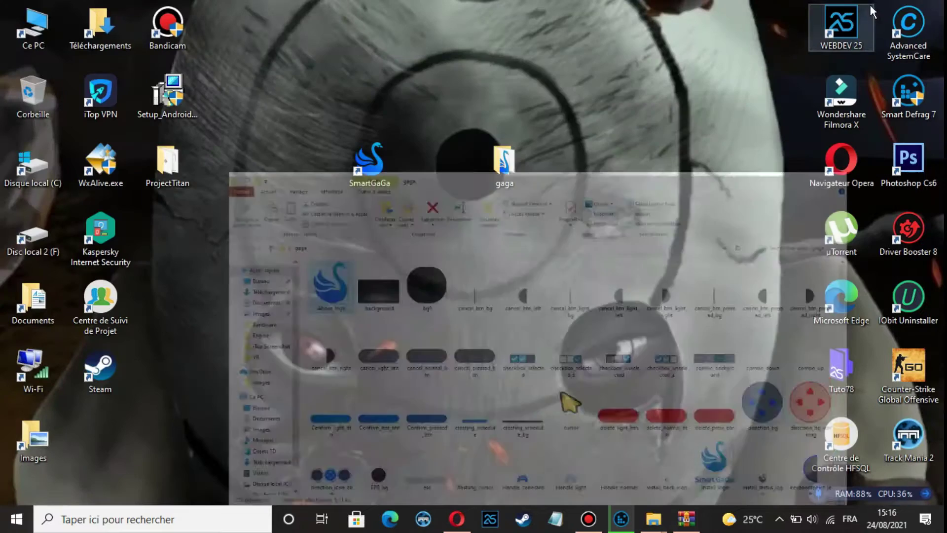
double_click(96, 26)
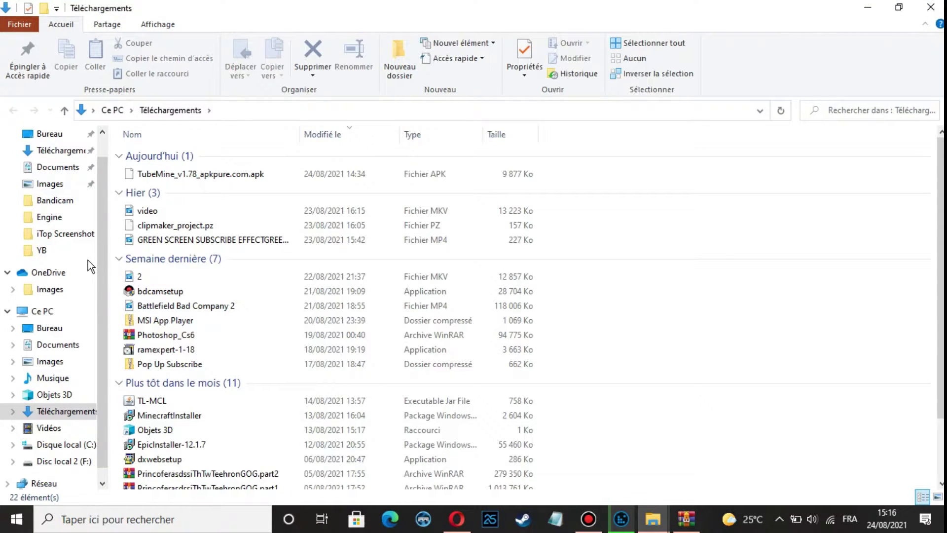
scroll(216, 250, "down", 2)
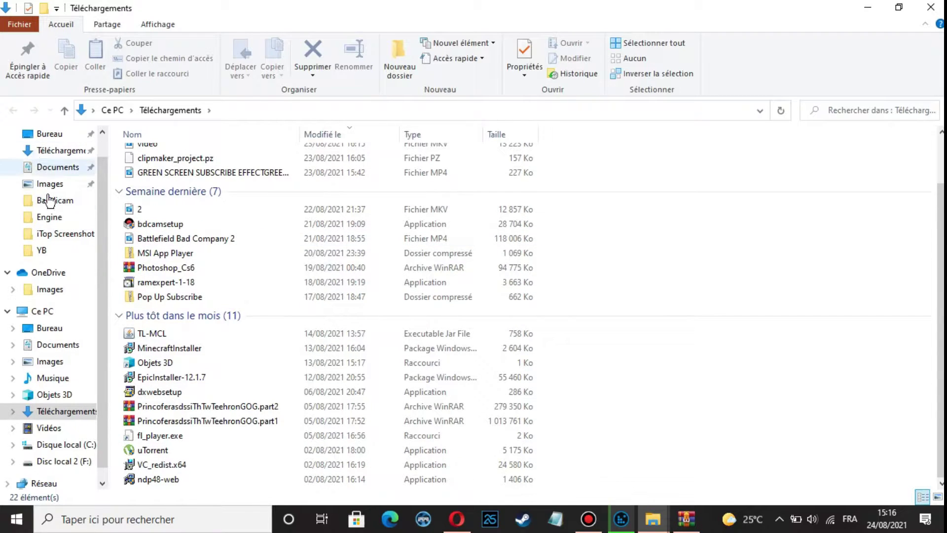
left_click(65, 250)
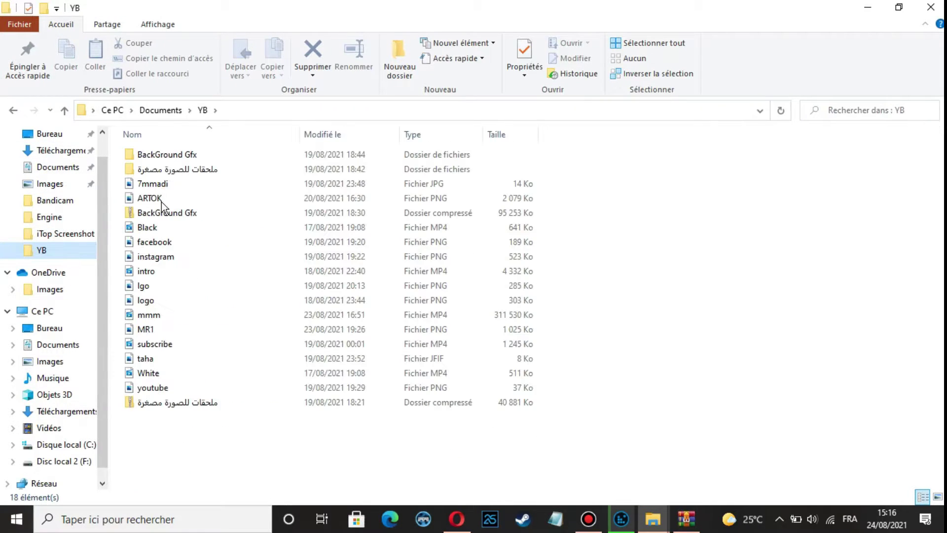
left_click_drag(174, 187, 238, 182)
left_click_drag(431, 409, 334, 351)
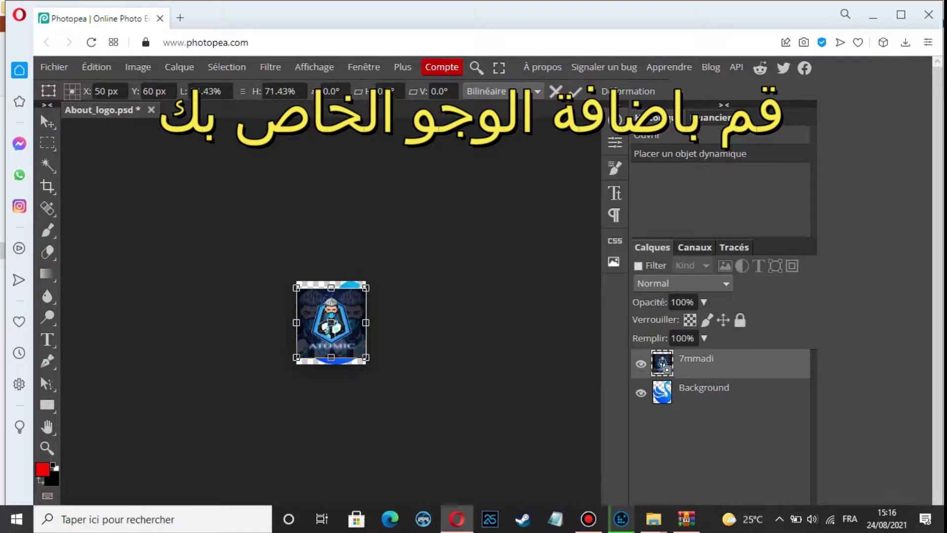
- Rotate the 7mmadi layer by -2.8° and scale it to about 50.57% width and 40.63% height over the swan's body
mouse_move(362, 286)
left_mouse_down()
mouse_move(384, 301)
mouse_move(385, 276)
mouse_move(368, 281)
left_mouse_up()
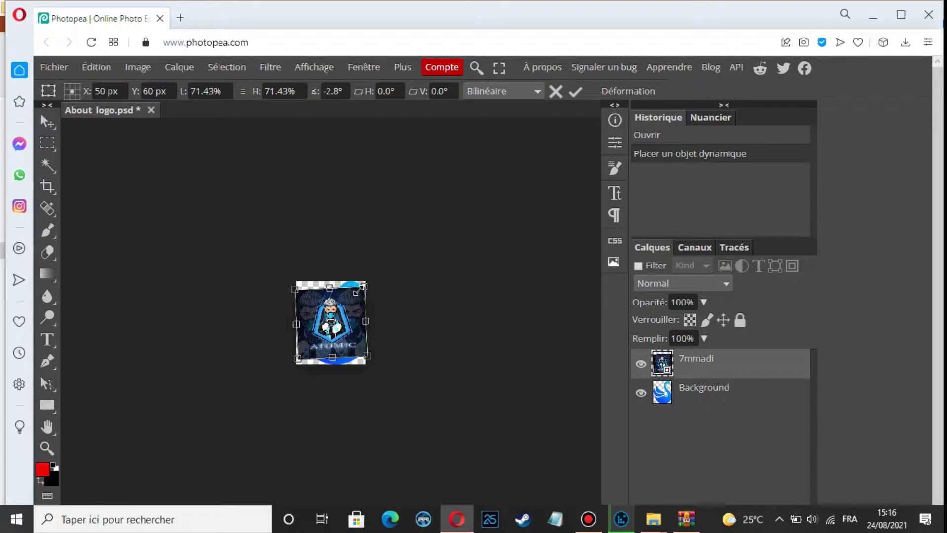
left_click_drag(351, 299, 348, 327)
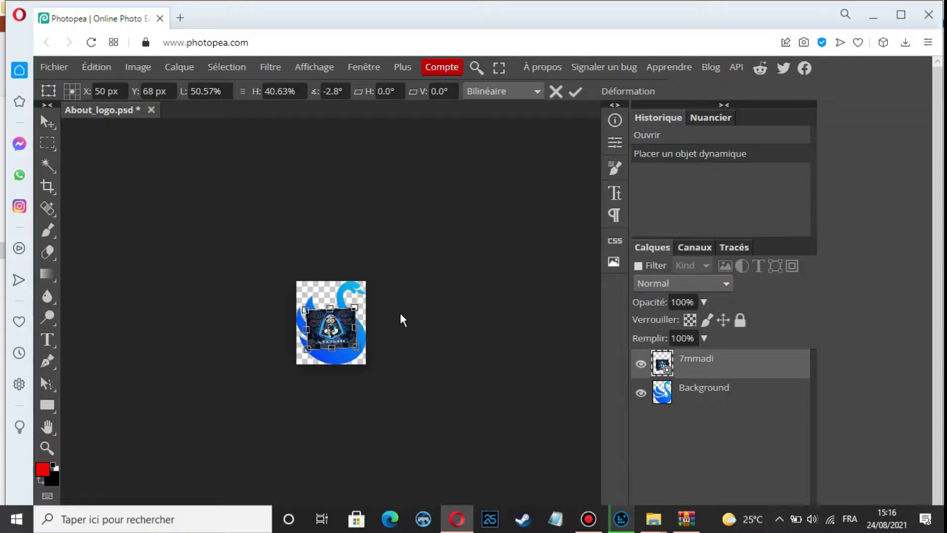
key("Return")
- Shrink the 7mmadi layer slightly with a free transform and shift it lower on the swan's body
left_click_drag(341, 330, 341, 328)
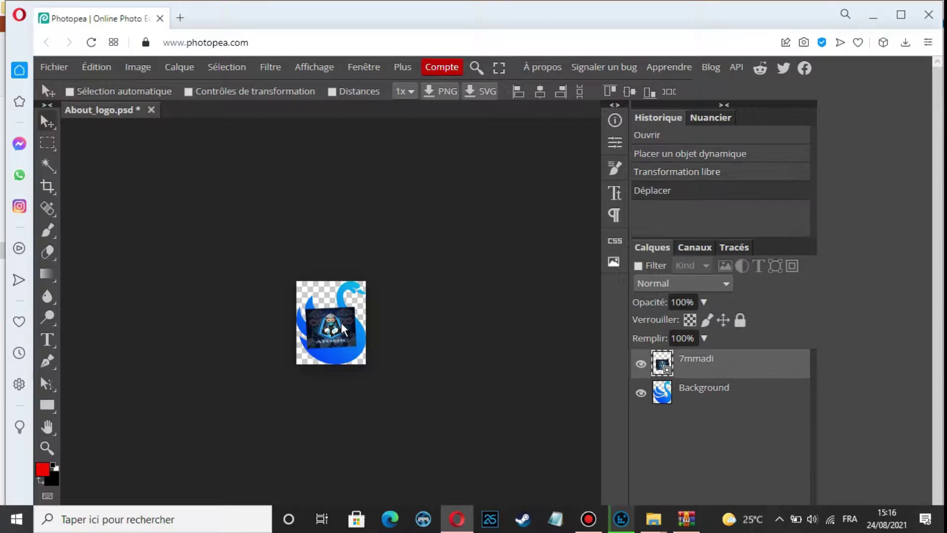
key("ctrl")
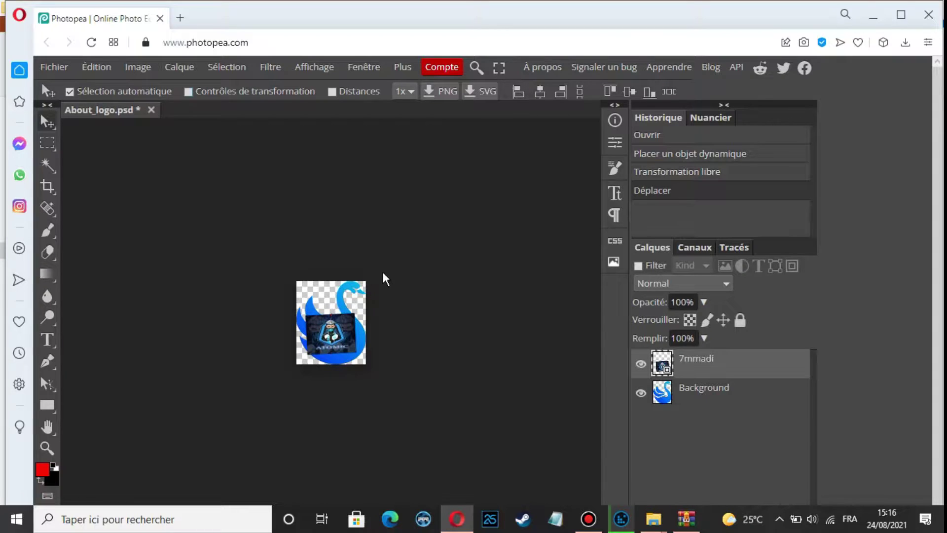
key("Return")
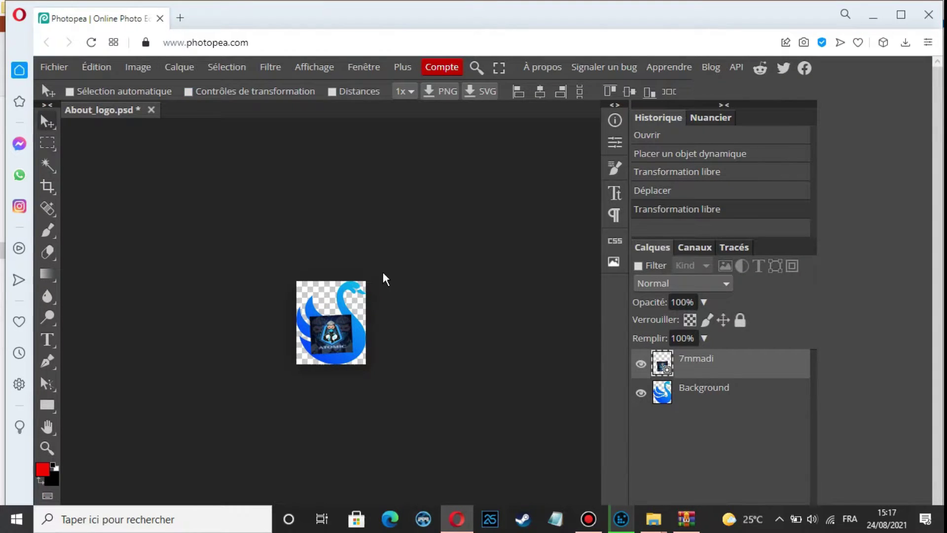
key("Left")
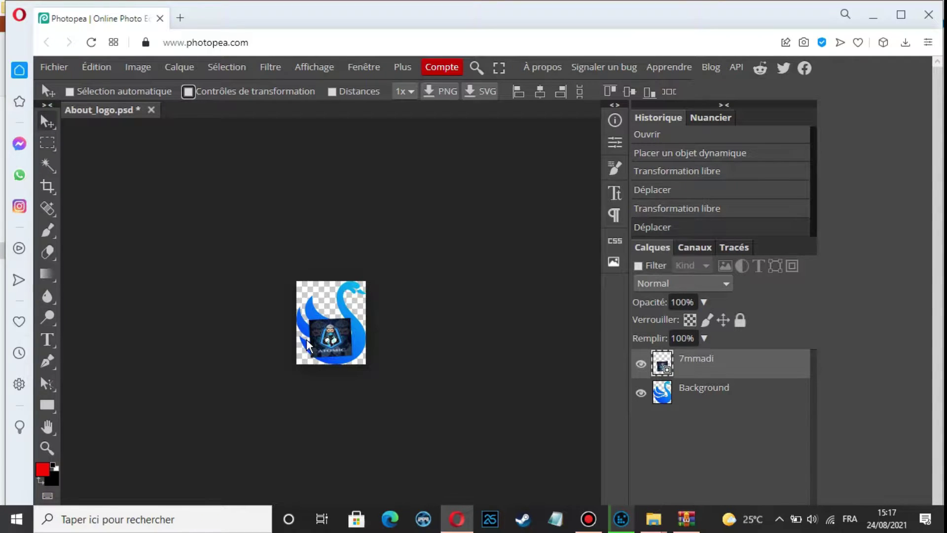
- Check the file type in the properties of the original About_logo image in the gaga folder
mouse_move(654, 520)
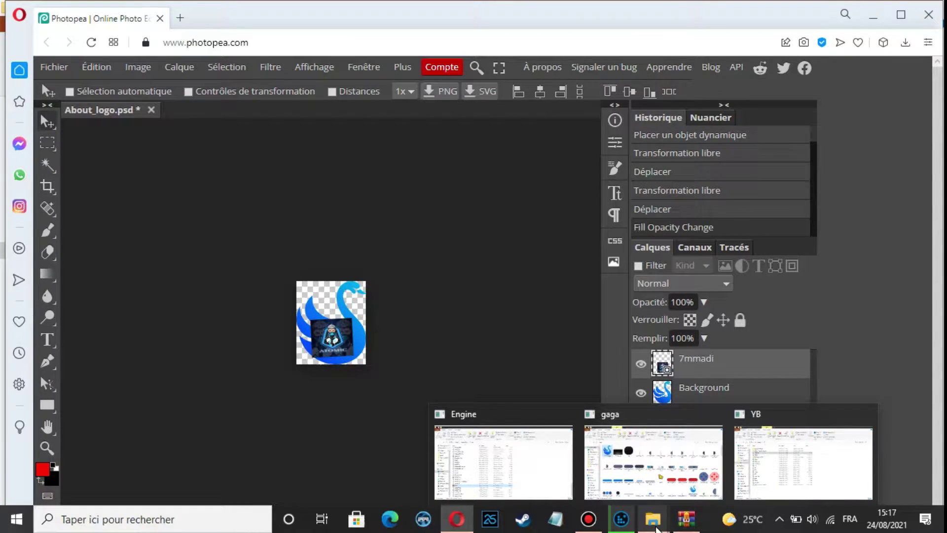
left_click(653, 462)
right_click(167, 178)
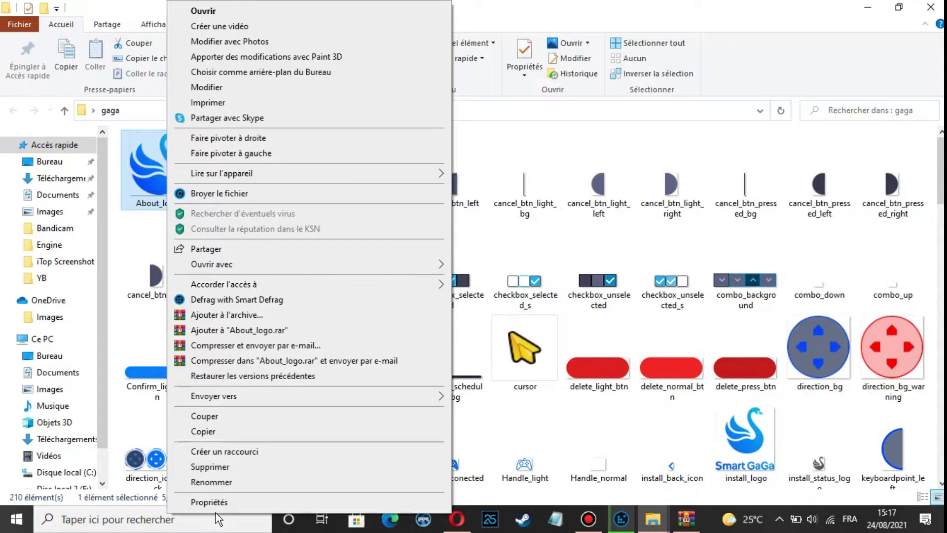
left_click(224, 505)
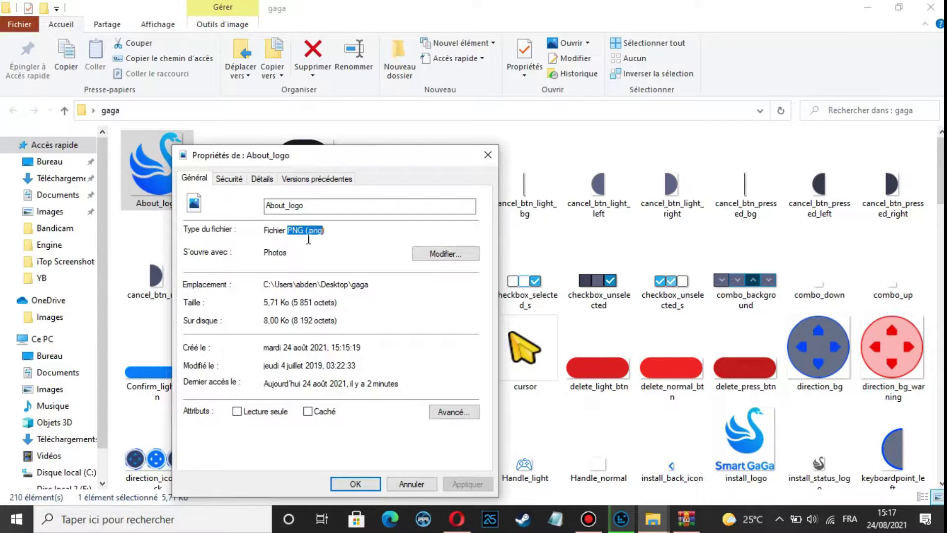
left_click(488, 154)
- Switch to Photopea and export the About_logo document as a 100 × 120 px PNG
left_click(455, 527)
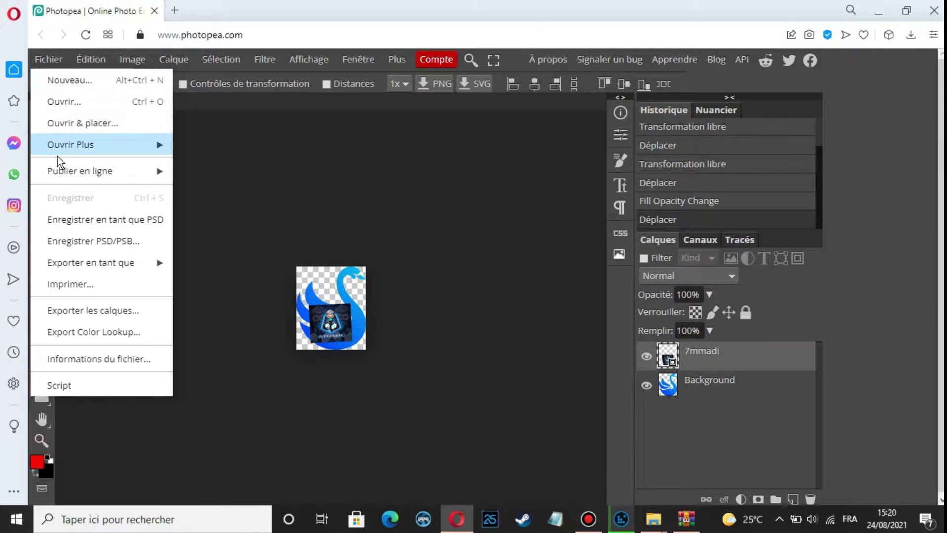
mouse_move(138, 266)
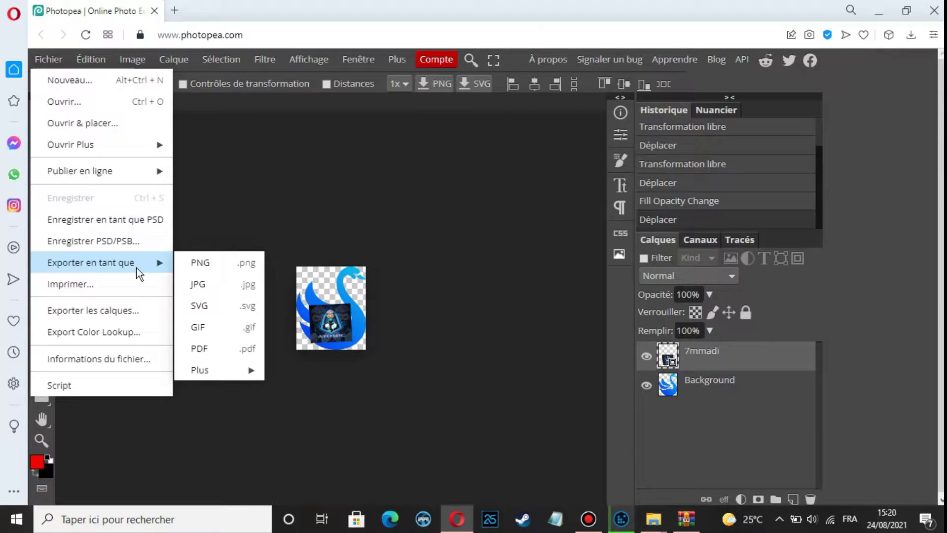
left_click(211, 262)
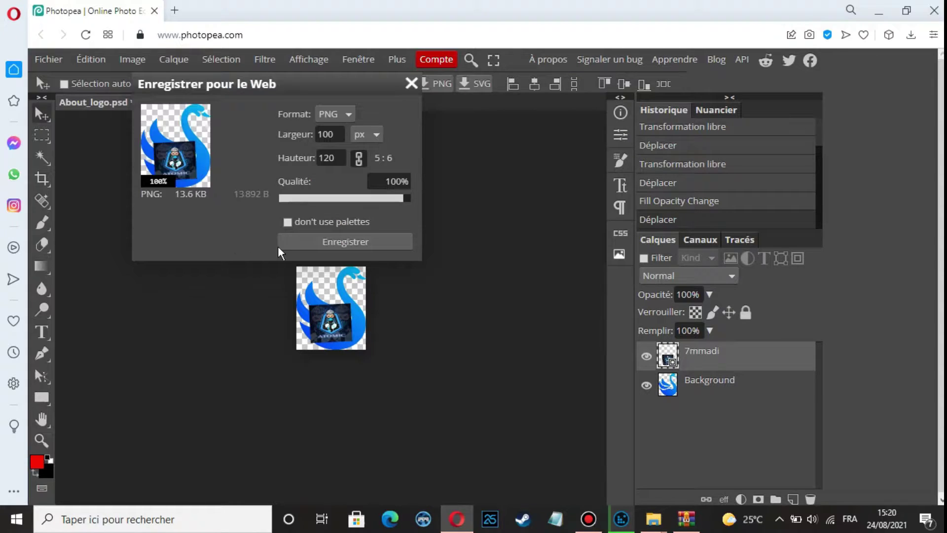
left_click_drag(399, 194, 403, 197)
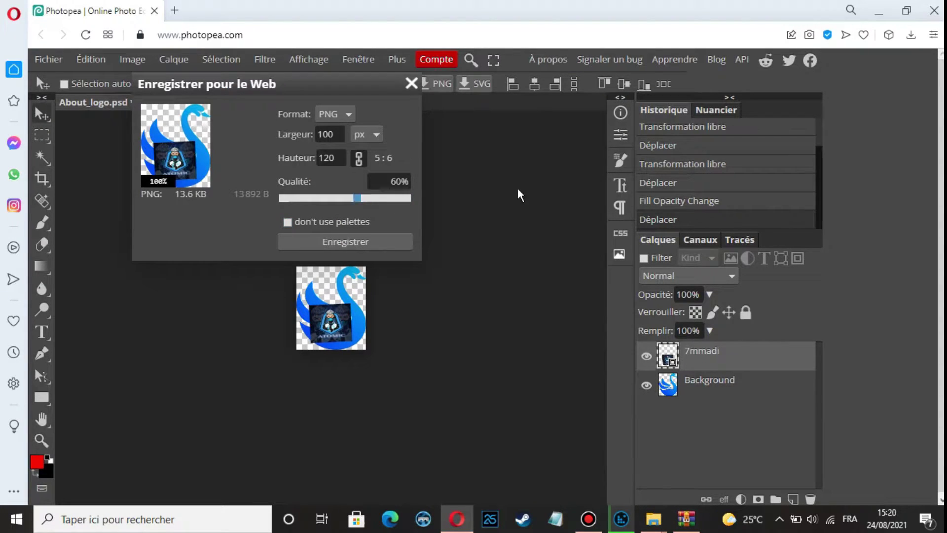
left_click(353, 244)
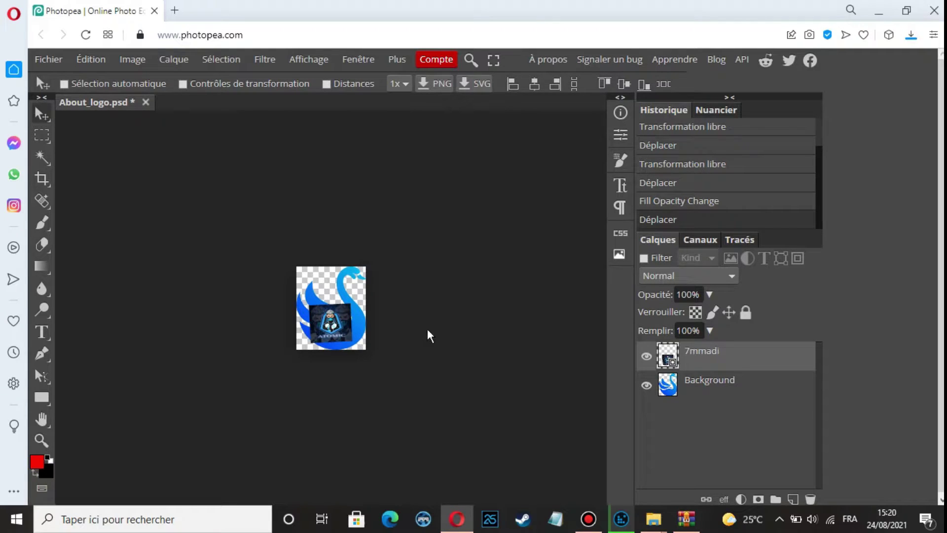
- Delete the original About_logo image from the gaga folder
left_click(888, 102)
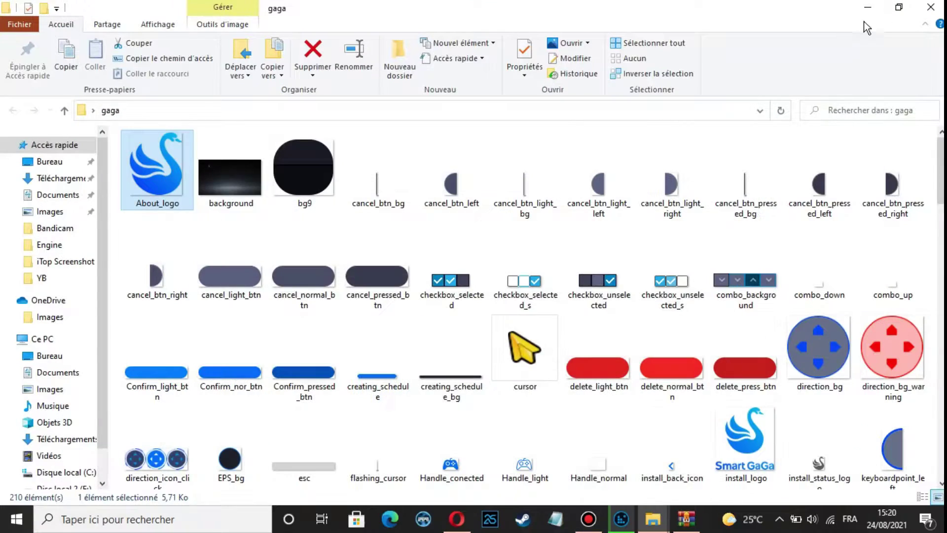
left_click(868, 7)
left_click(871, 7)
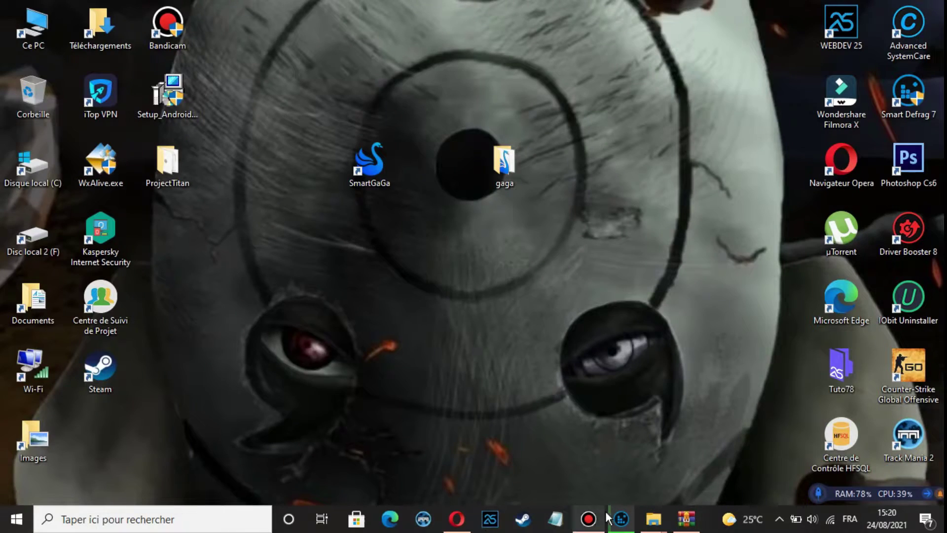
mouse_move(653, 519)
left_click(697, 476)
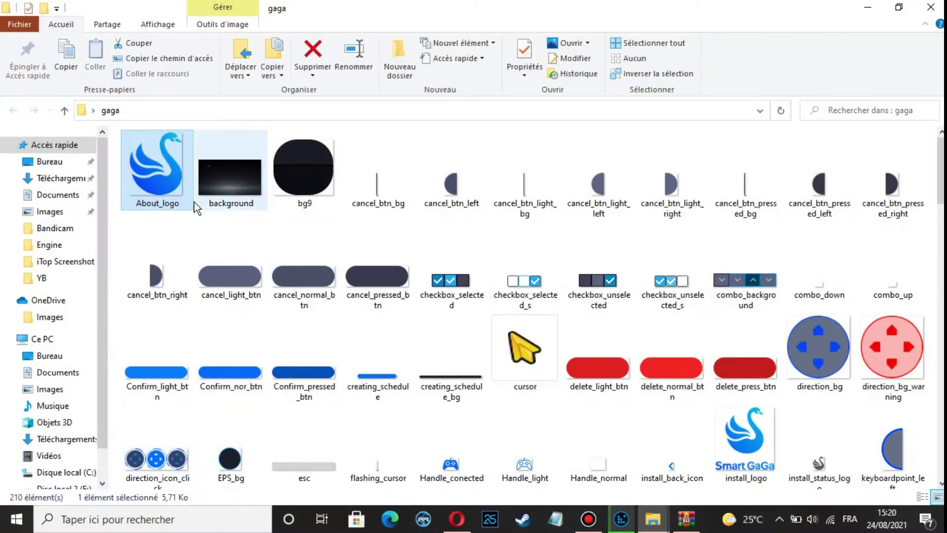
key("Delete")
right_click(173, 167)
left_click(819, 15)
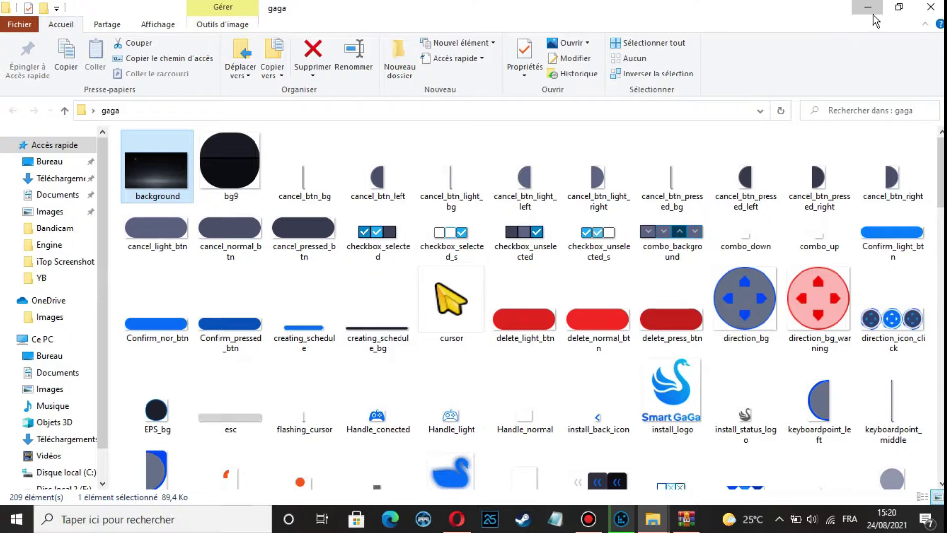
left_click(872, 11)
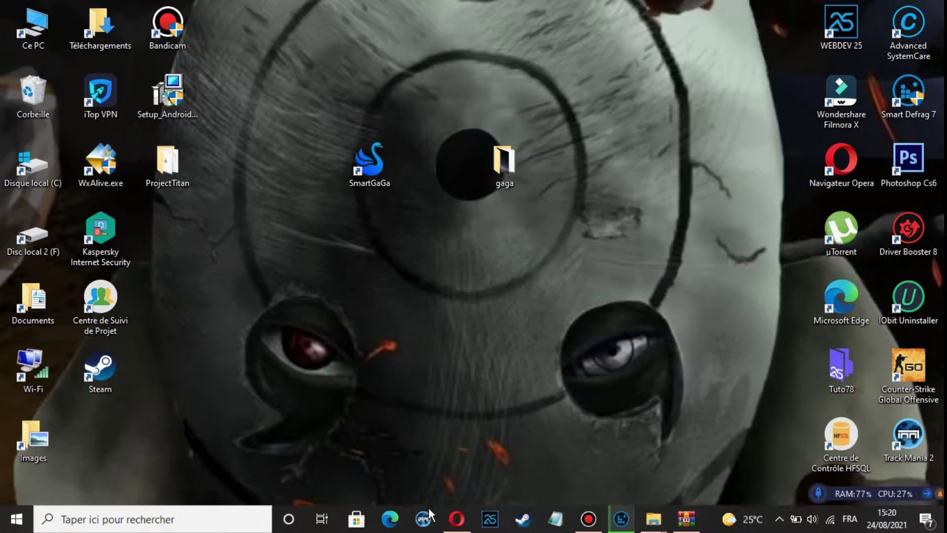
- Locate the exported About_logo PNG in the browser's downloads and move it into the gaga folder
left_click(457, 519)
left_click(911, 35)
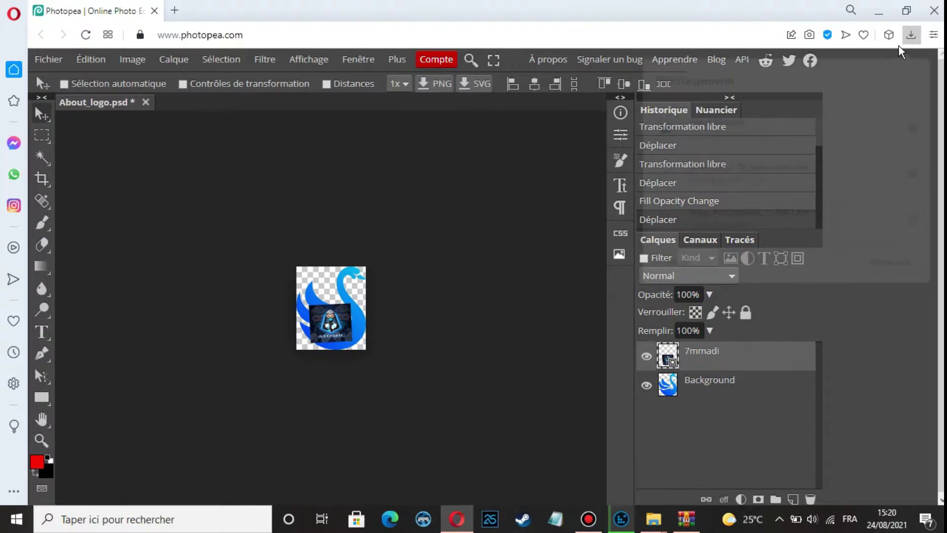
left_click(918, 128)
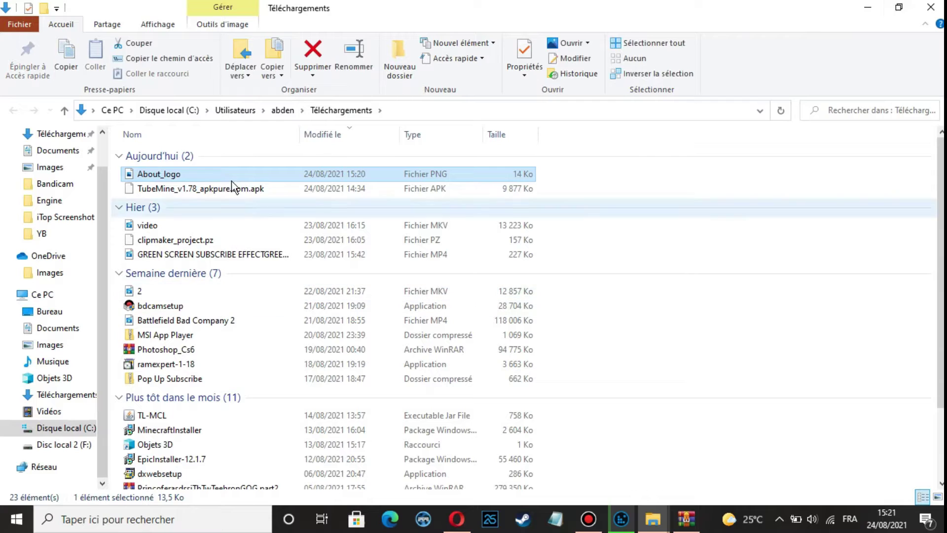
mouse_move(493, 528)
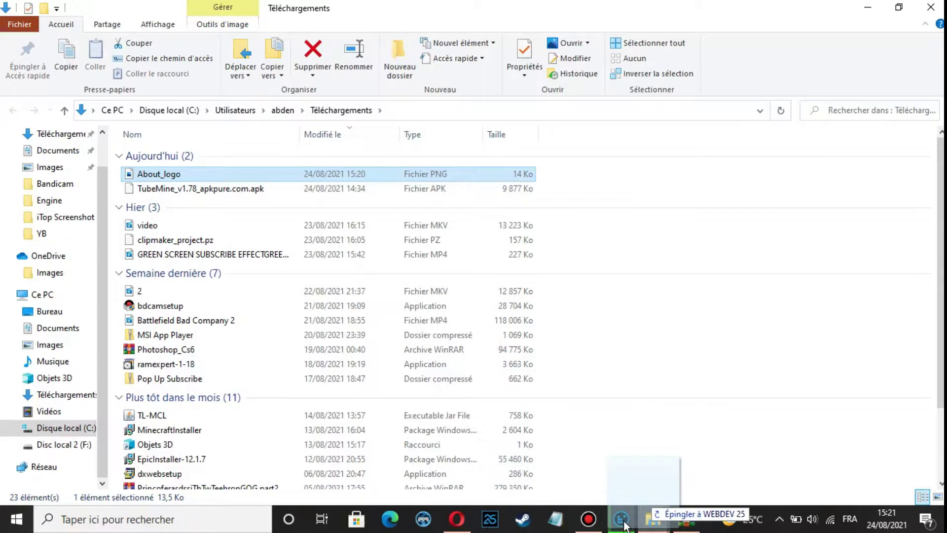
mouse_move(653, 519)
left_click_drag(596, 470, 276, 302)
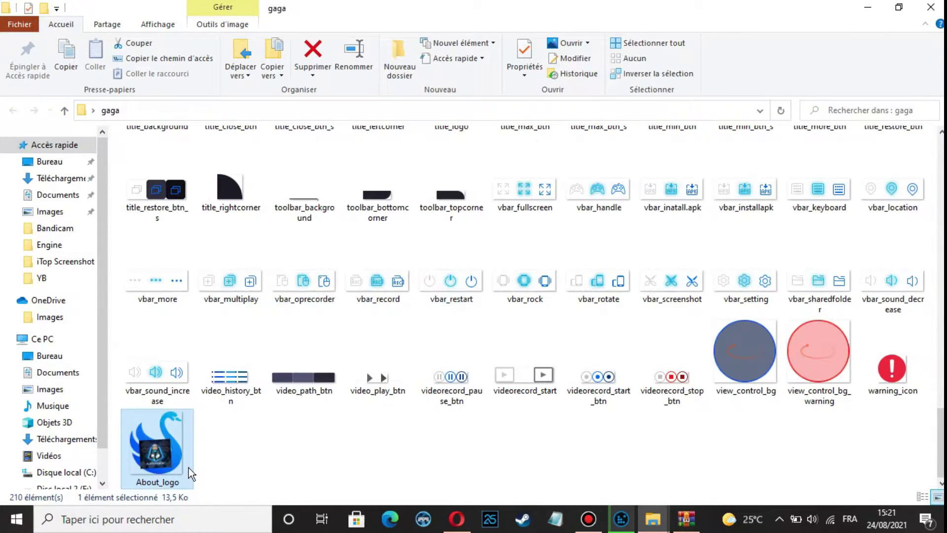
- Close the About_logo.psd document in Photopea, discarding its unsaved work
key("alt+Tab")
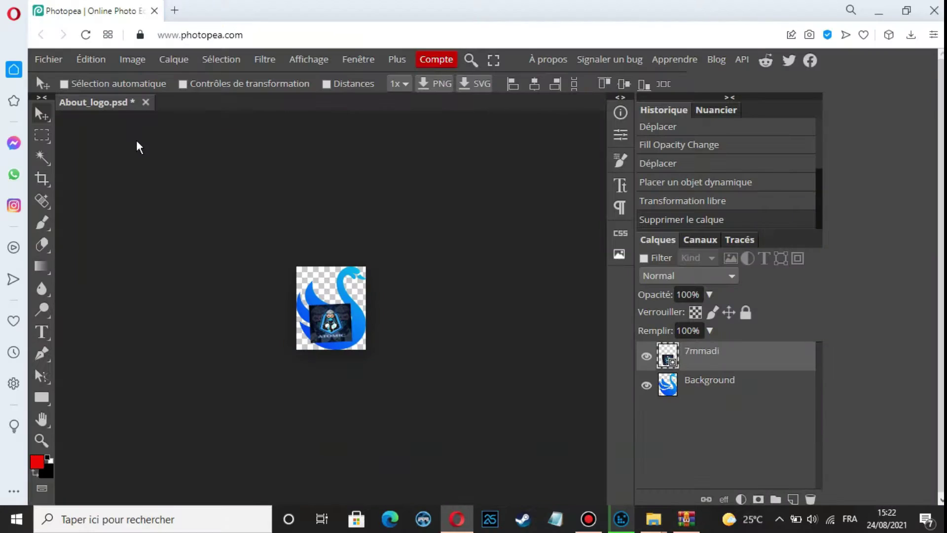
left_click(146, 102)
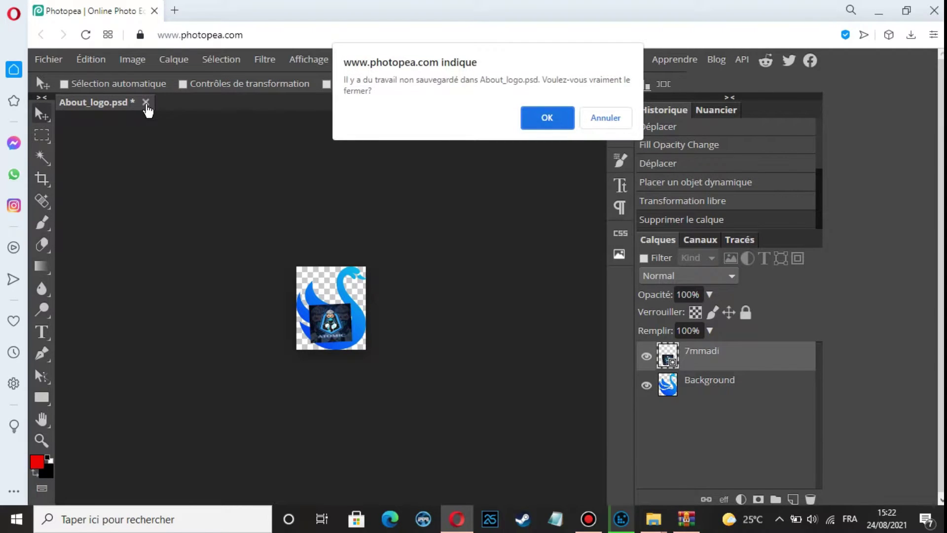
left_click(548, 118)
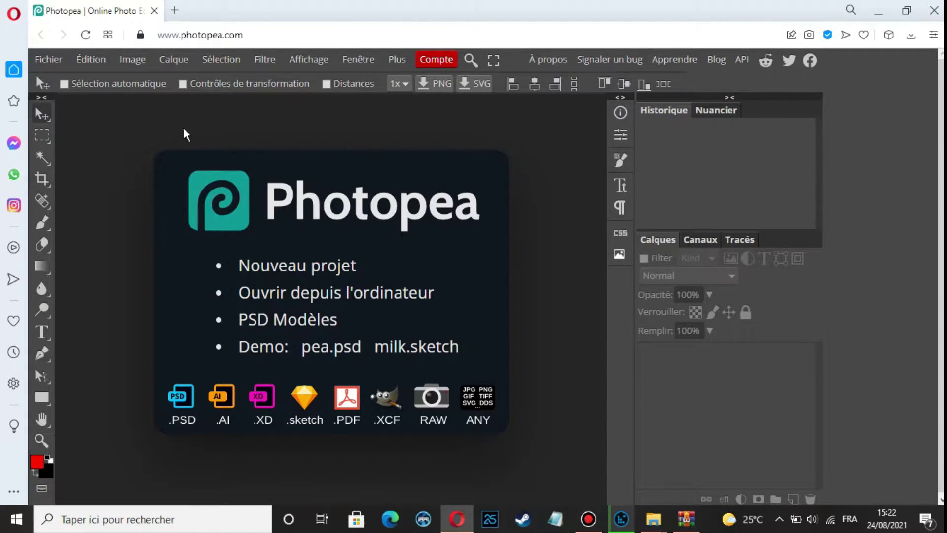
- Open the install_logo image from the gaga folder in Photopea
mouse_move(662, 525)
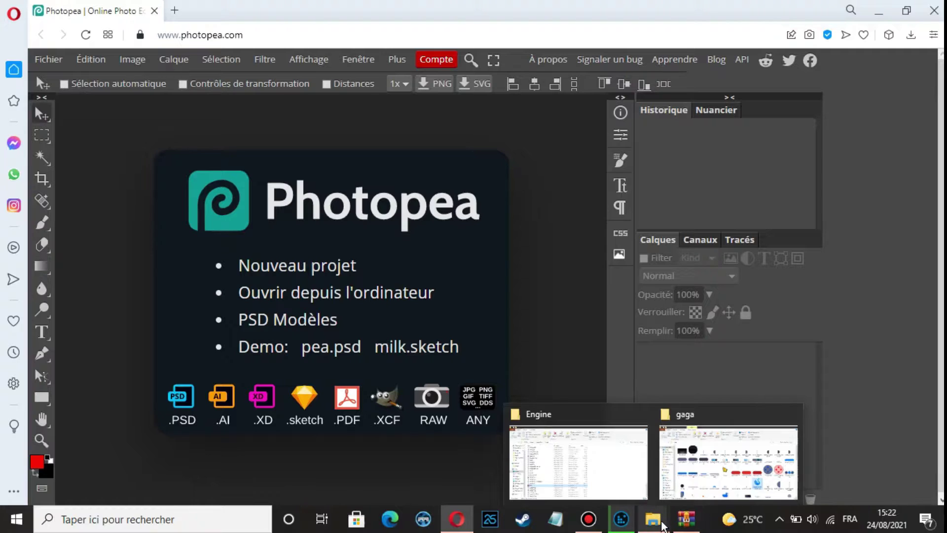
left_click(710, 461)
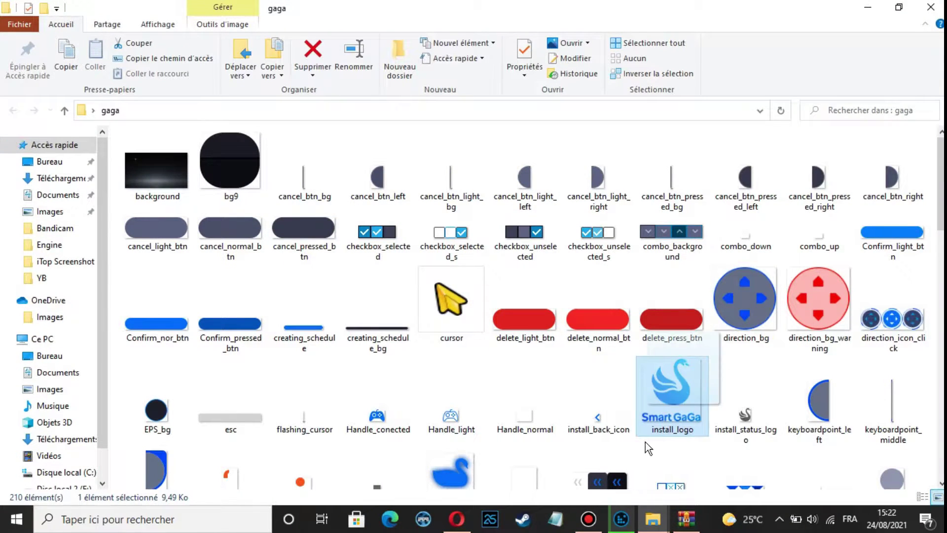
left_click(621, 519)
left_click_drag(400, 527, 355, 318)
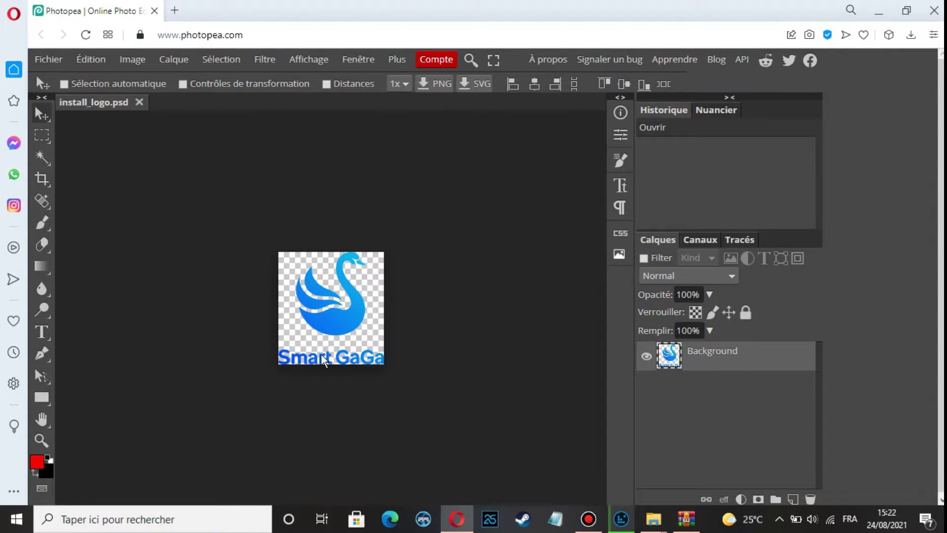
- Place the 7mmadi image from the YB folder onto the install_logo document in Photopea
left_click(622, 482)
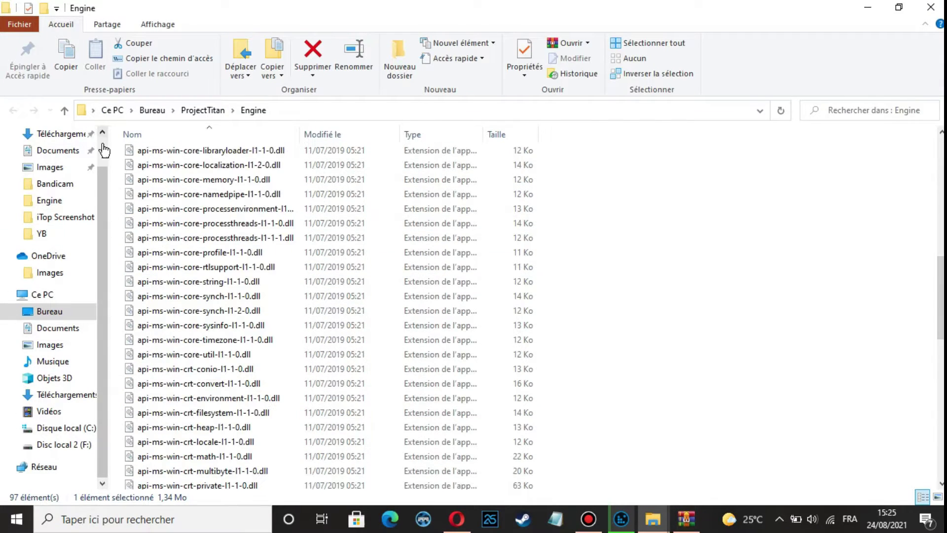
left_click(868, 8)
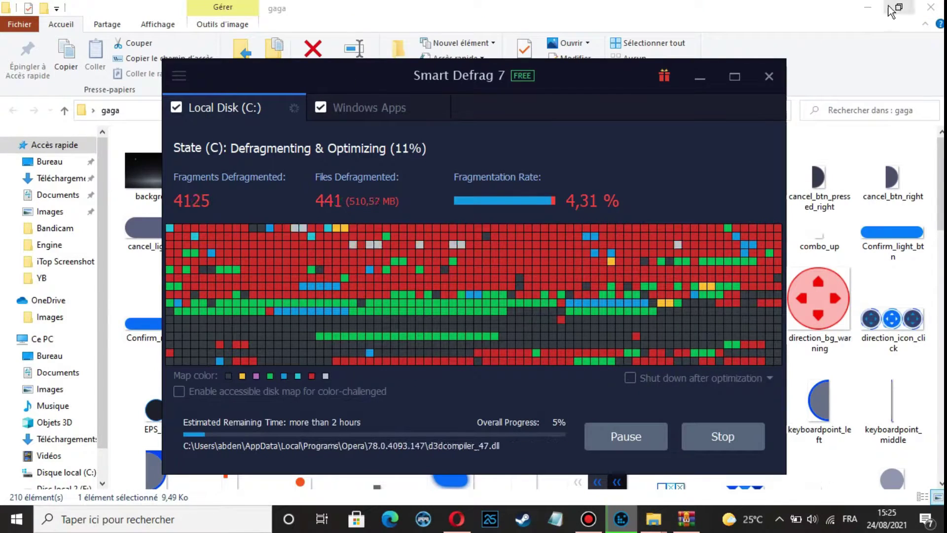
left_click(700, 77)
left_click(865, 9)
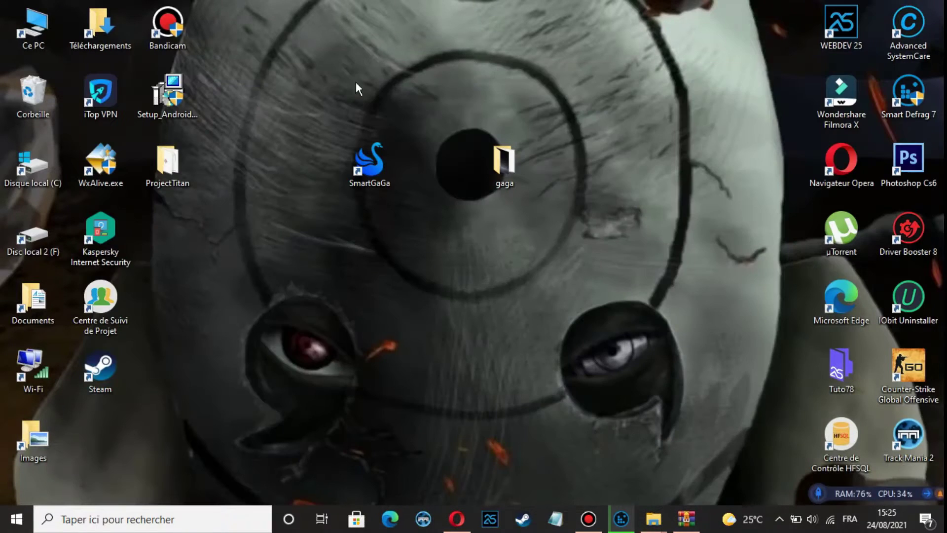
double_click(106, 30)
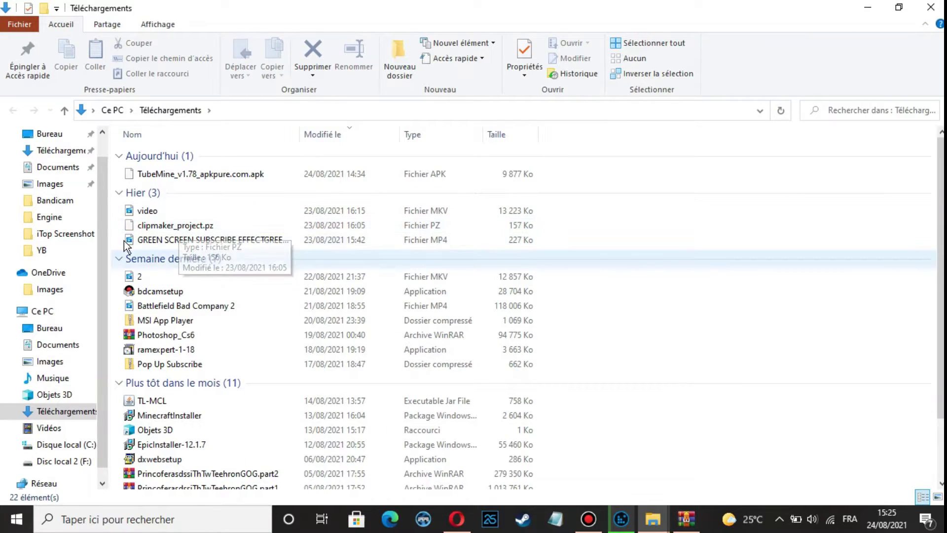
left_click(43, 250)
left_click(165, 186)
left_click_drag(217, 185, 325, 338)
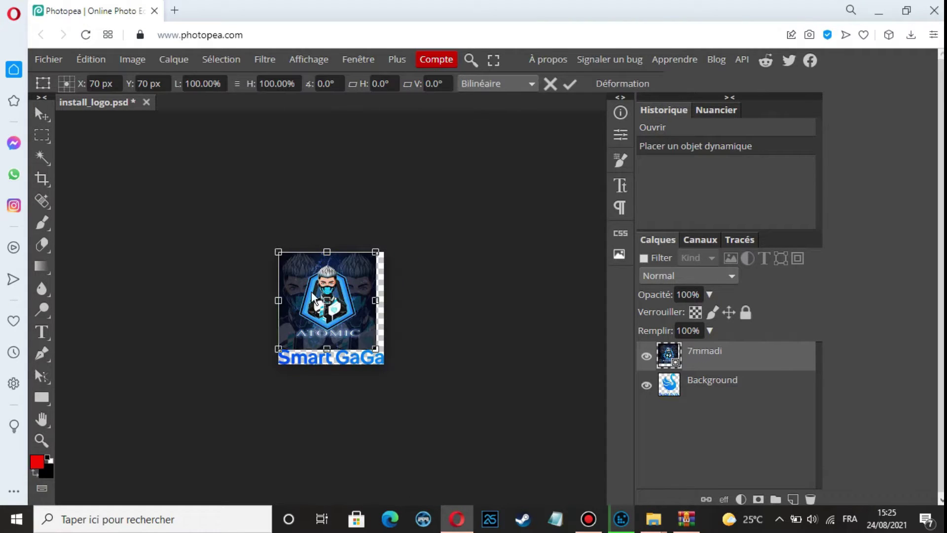
- Shrink the 7mmadi layer over the swan's body and hide the Background layer
left_click_drag(376, 252, 343, 304)
key("Return")
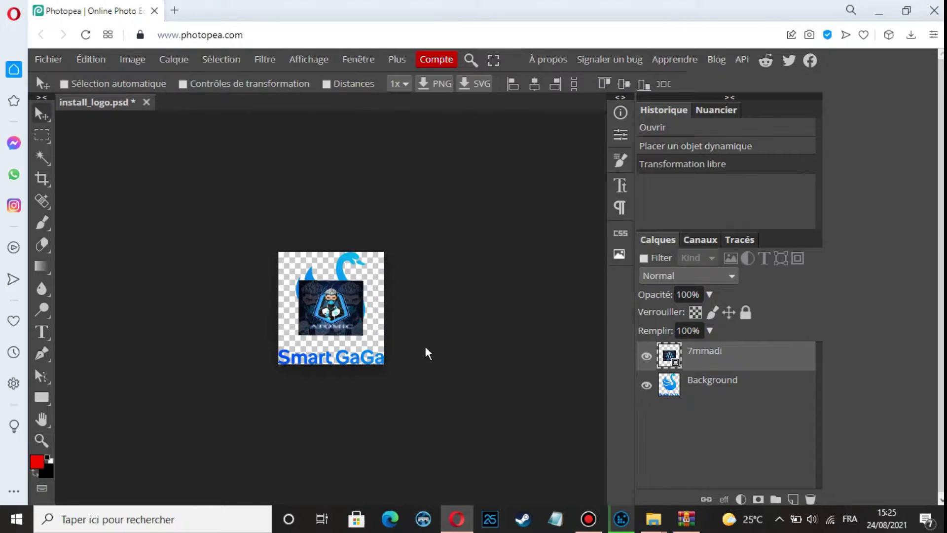
left_click(647, 386)
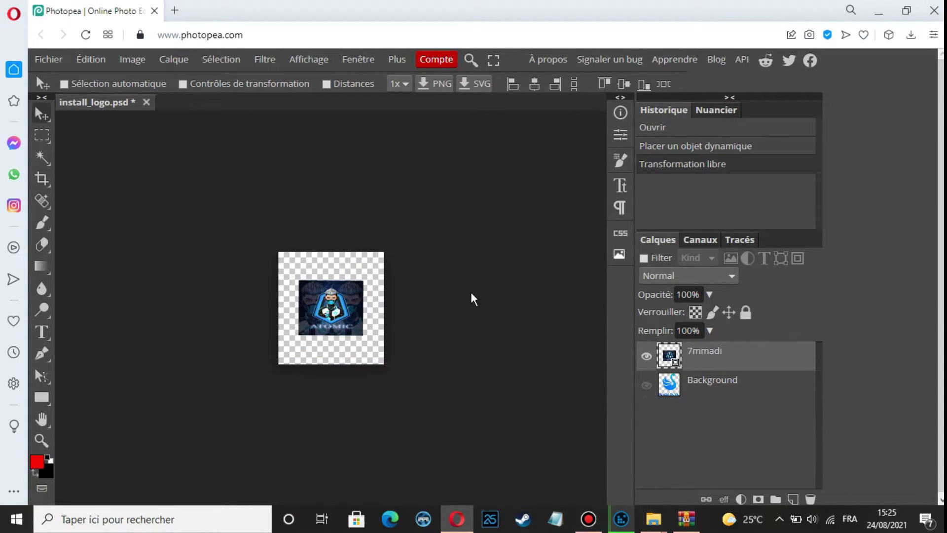
- Check the file type in the properties of the original install_logo image in the gaga folder
mouse_move(654, 519)
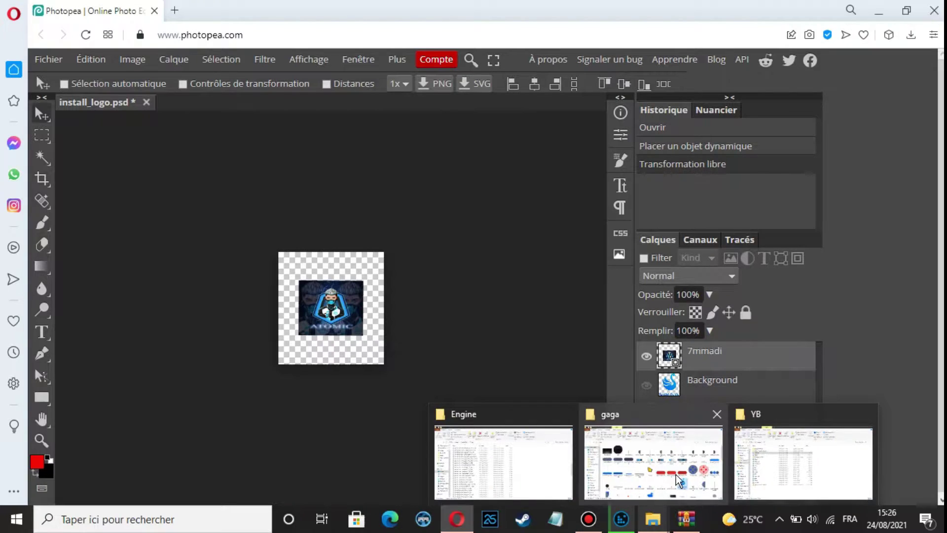
left_click(577, 417)
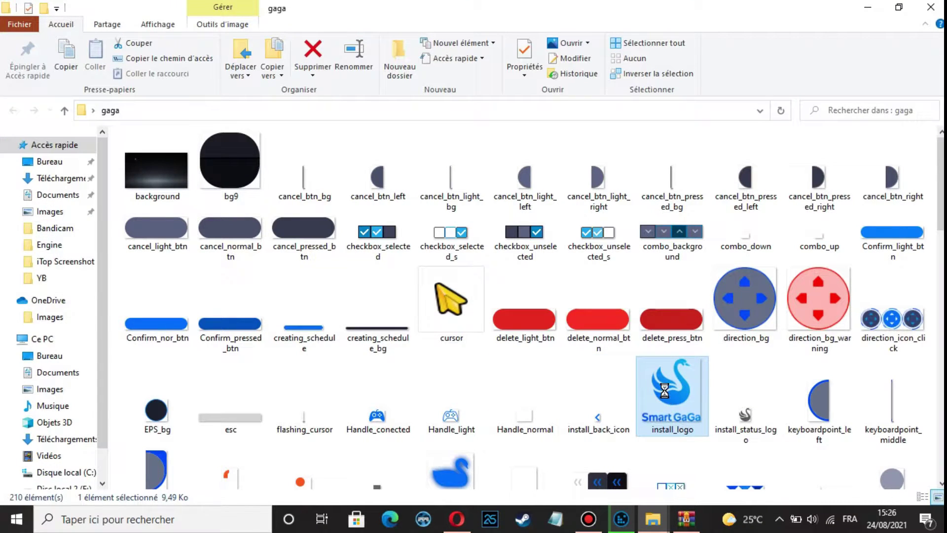
right_click(665, 392)
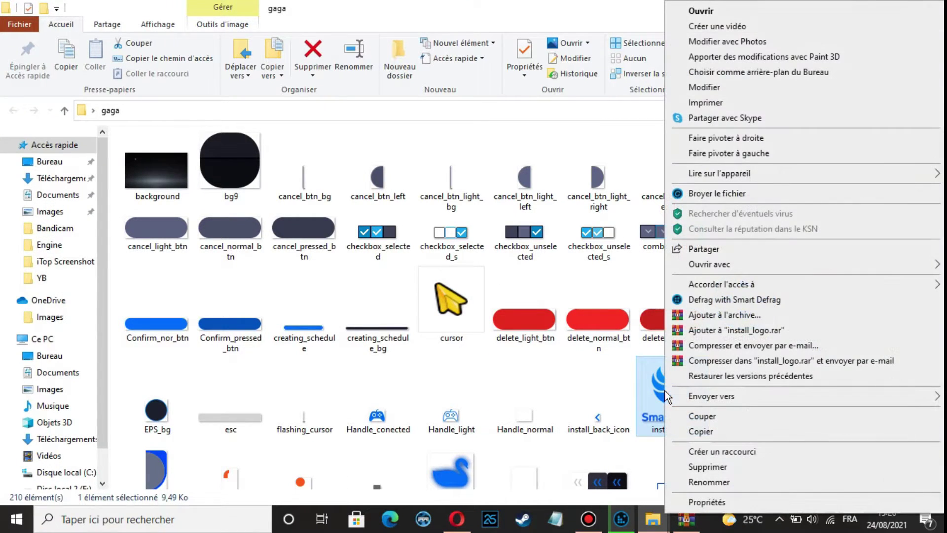
left_click(700, 502)
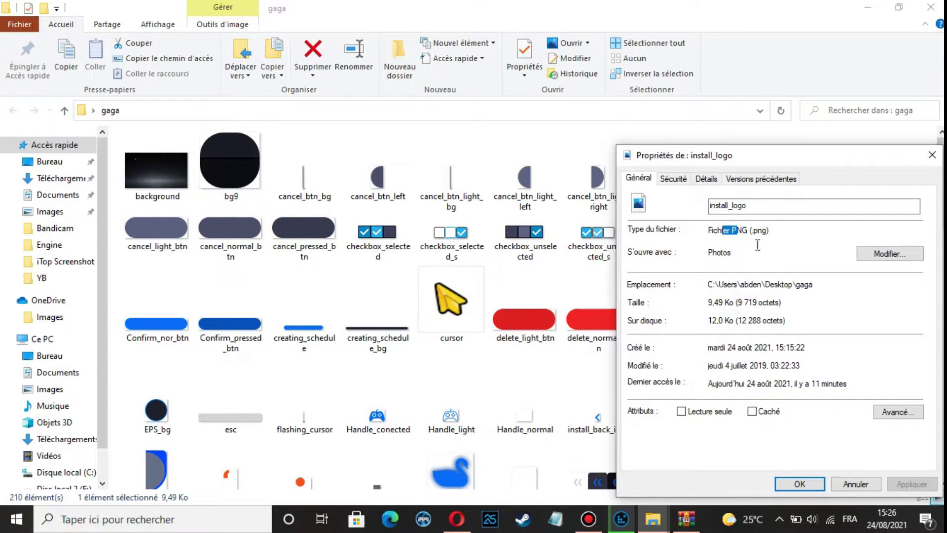
left_click(932, 155)
- Switch to Photopea and export the edited install_logo document as a PNG at 100% quality
left_click(456, 519)
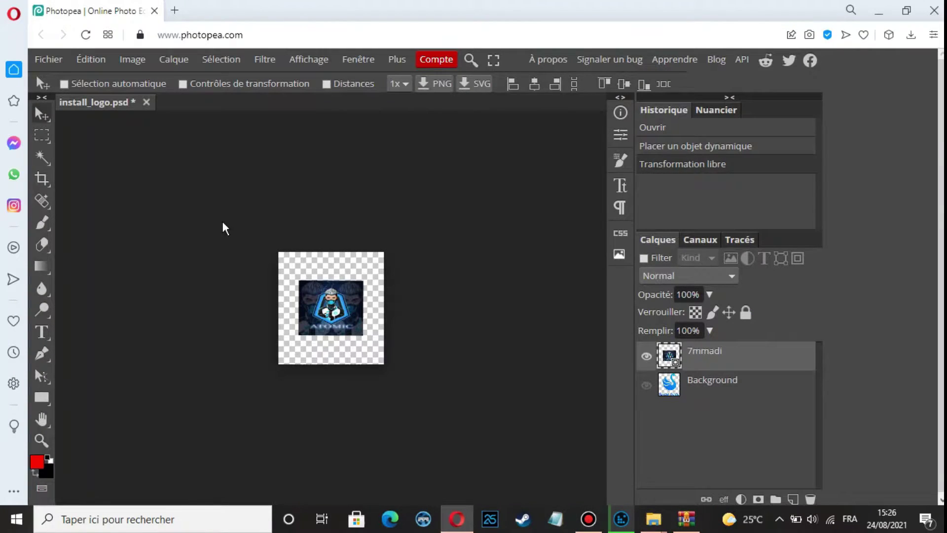
left_click(49, 58)
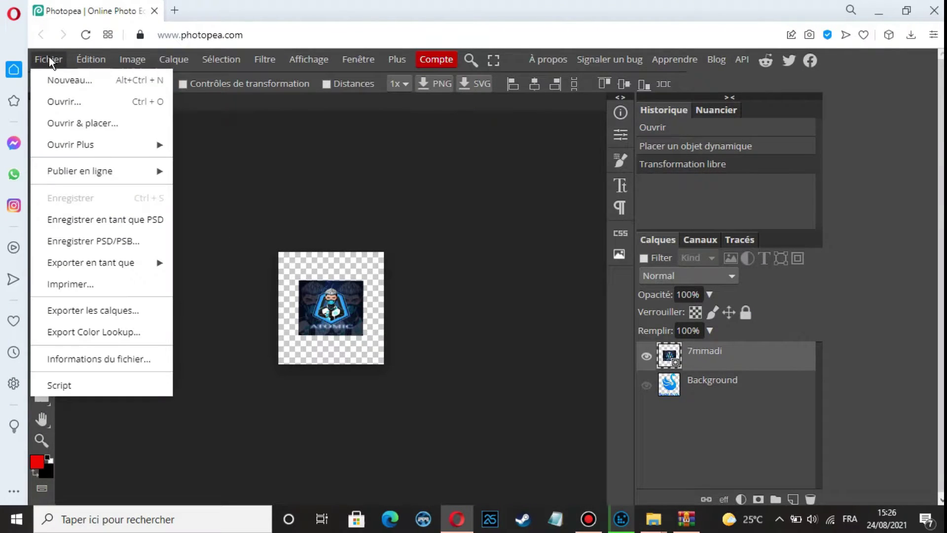
mouse_move(97, 263)
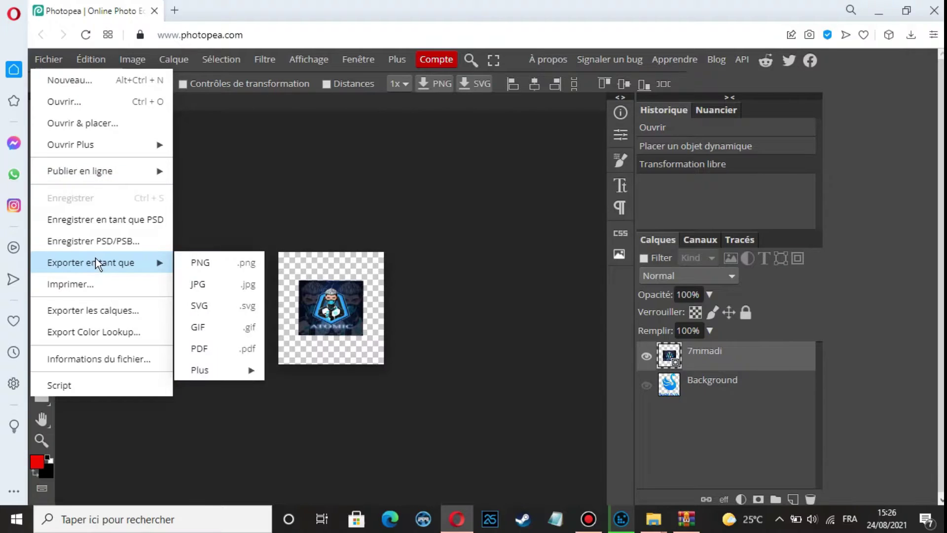
left_click(218, 261)
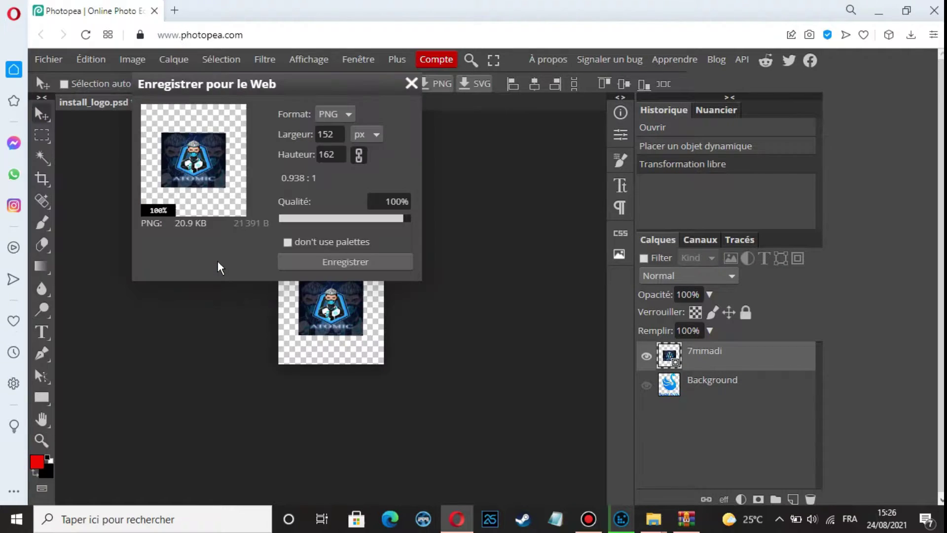
left_click(347, 262)
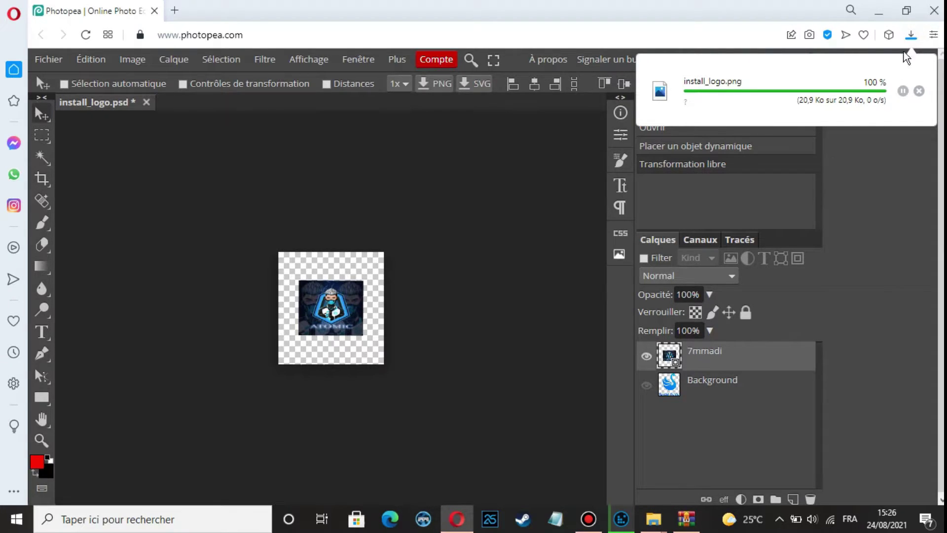
- Show the exported install_logo.png in its download folder and delete the original install_logo from the gaga folder
left_click(920, 92)
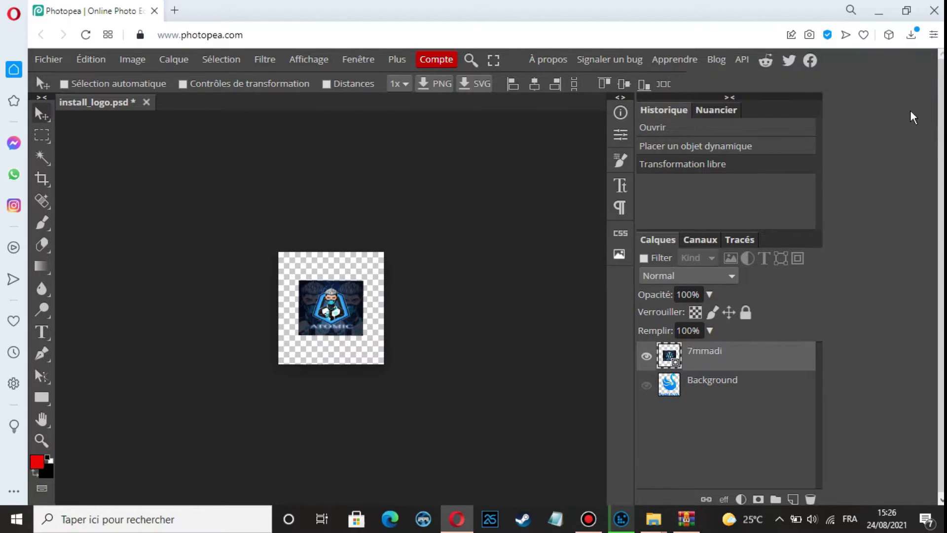
mouse_move(653, 519)
left_click(602, 471)
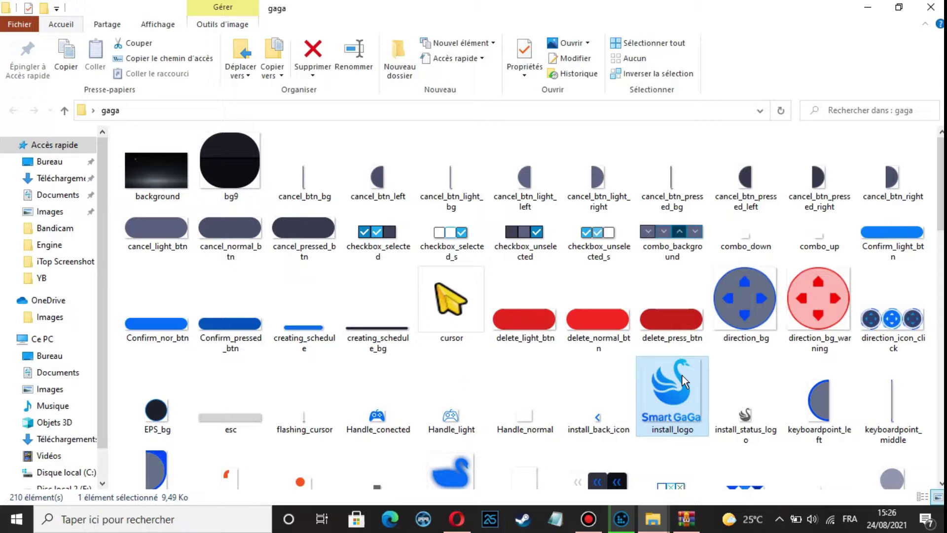
key("Delete")
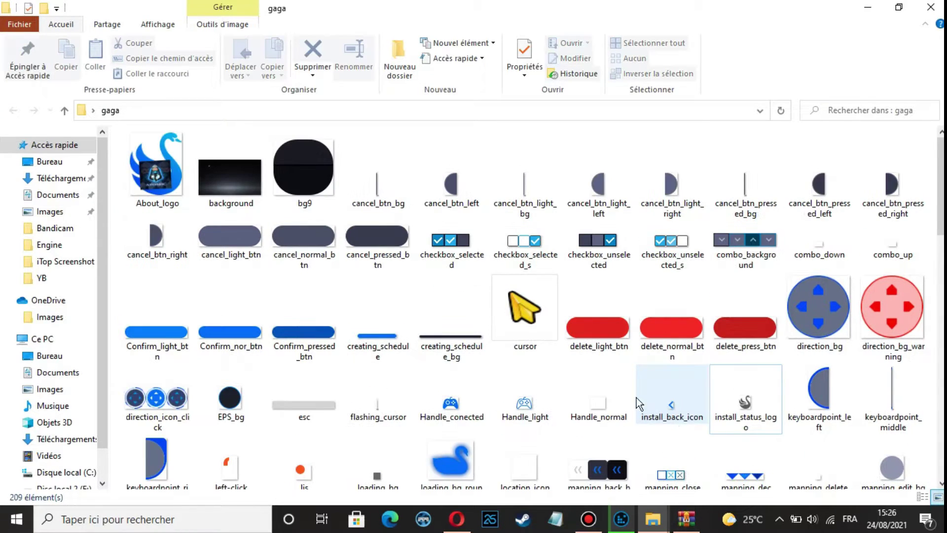
- Move the exported install_logo image from the Téléchargements folder into the gaga folder
left_click(868, 7)
left_click_drag(168, 174, 513, 390)
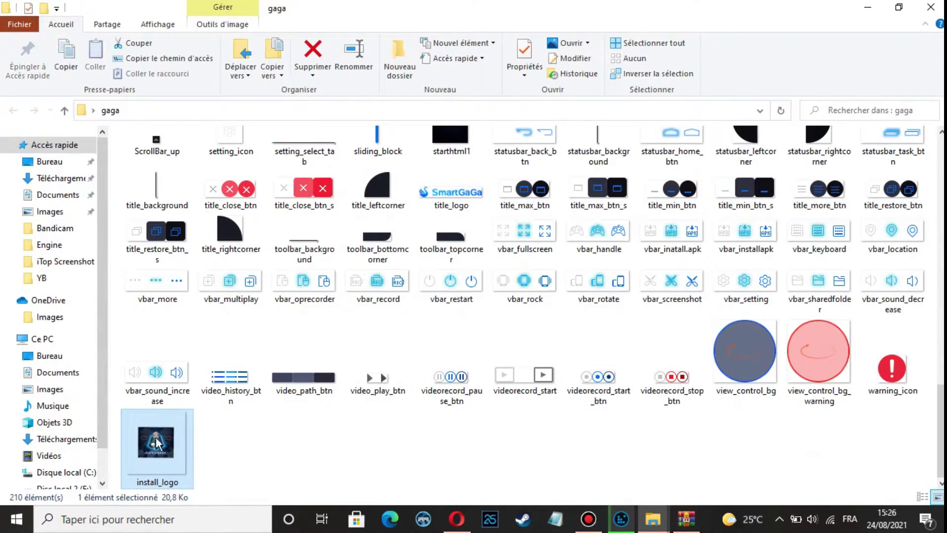
left_click(359, 474)
- Clear away the Téléchargements and Smart Defrag windows and close the install_logo document in Photopea without saving
left_click(930, 7)
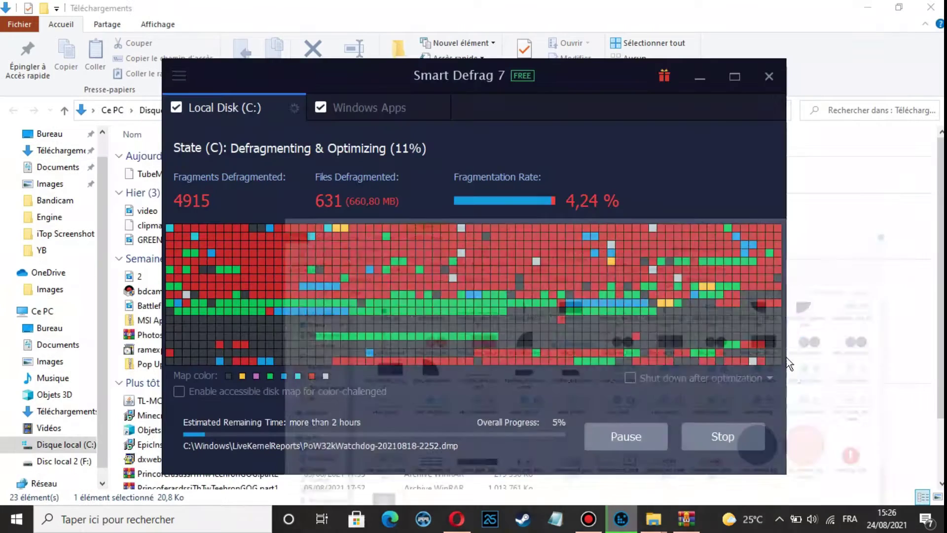
left_click(700, 77)
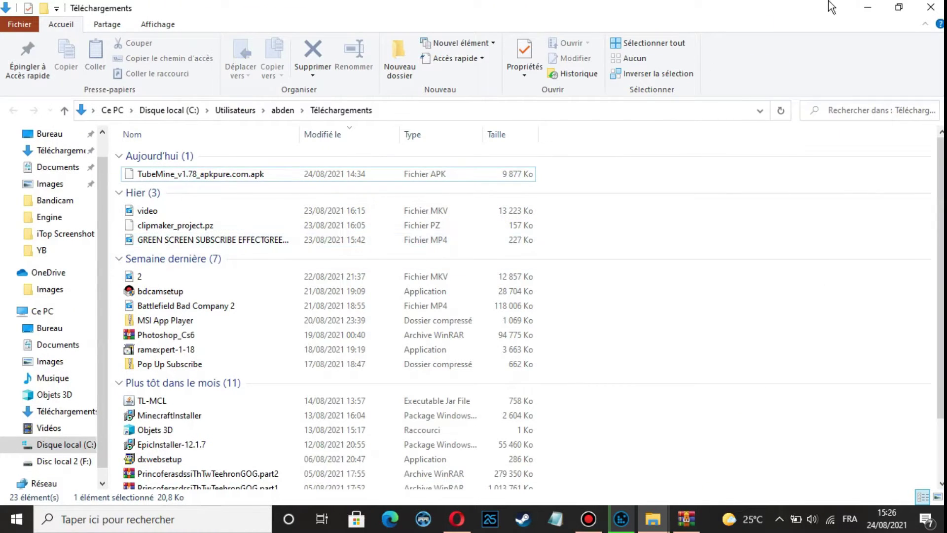
left_click(930, 8)
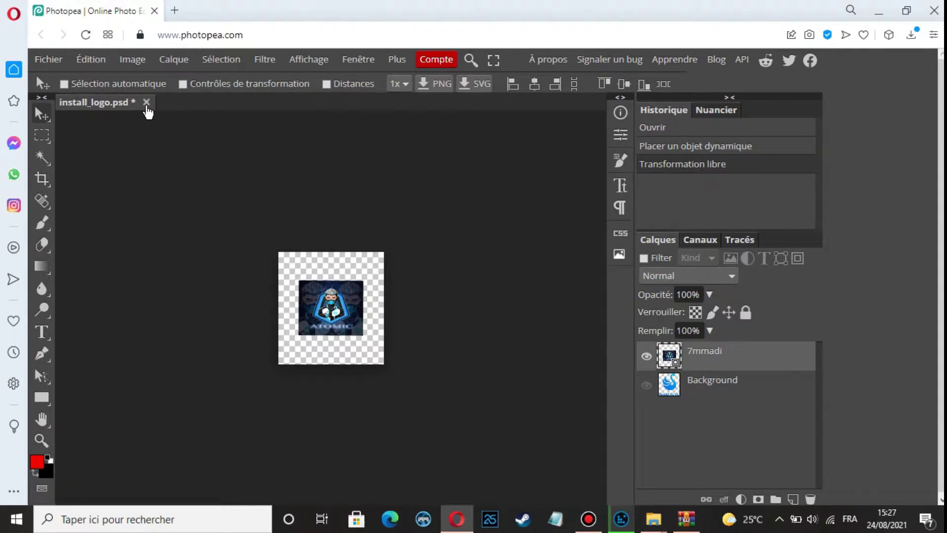
left_click(146, 102)
left_click(547, 118)
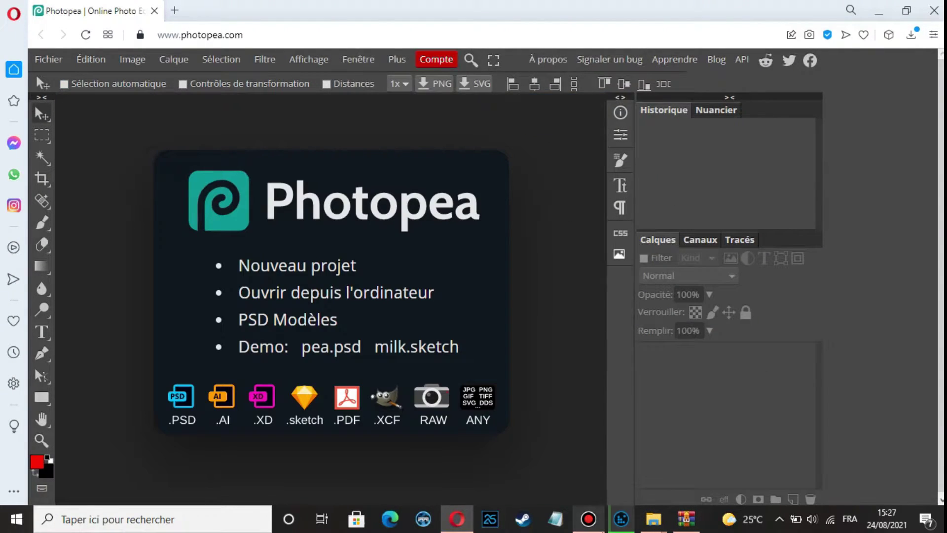
- Open the starthtml1 image from the gaga folder in Photopea
mouse_move(653, 518)
left_click(683, 482)
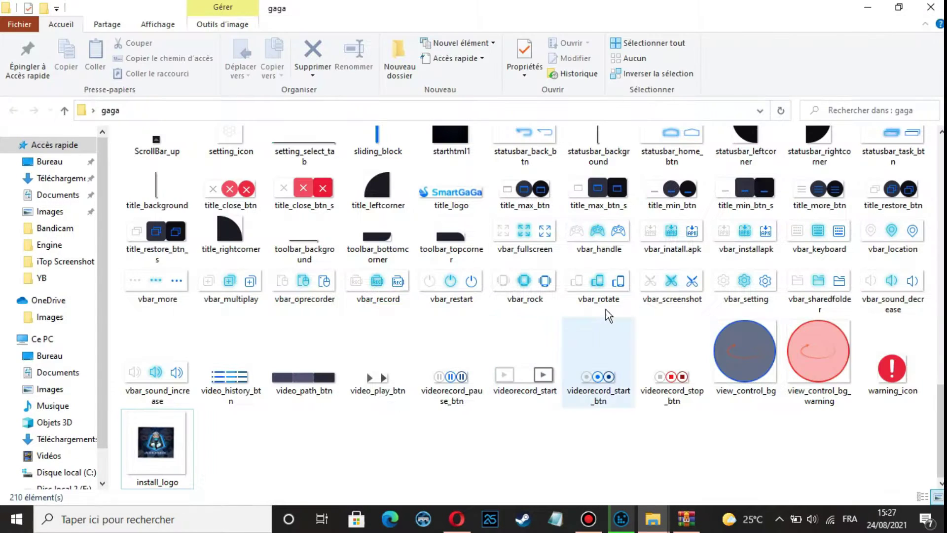
scroll(769, 390, "up", 5)
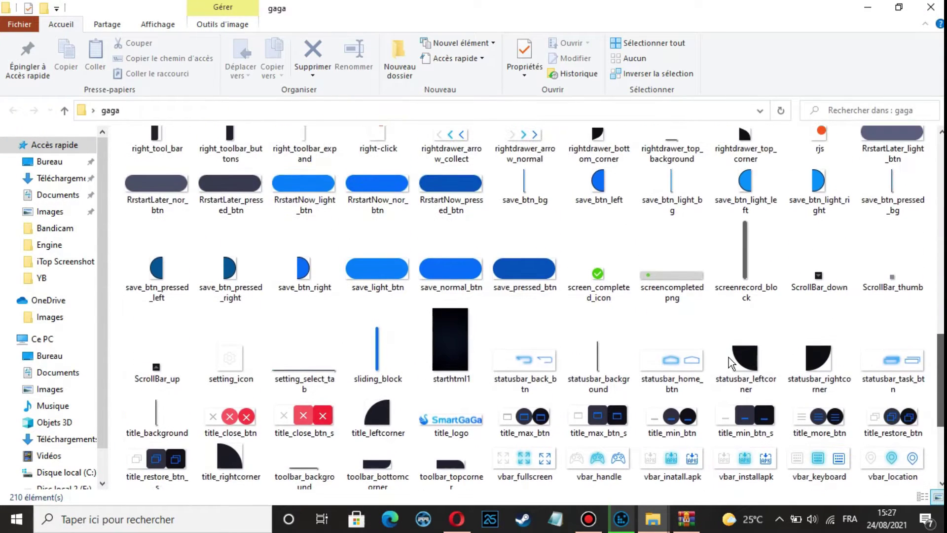
left_click(469, 350)
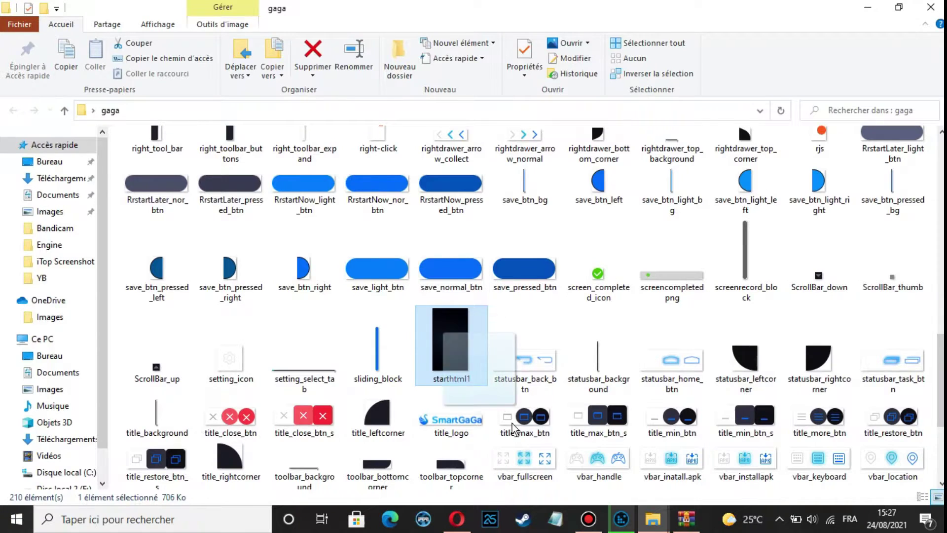
scroll(592, 444, "down", 1)
left_click(622, 530)
mouse_move(653, 521)
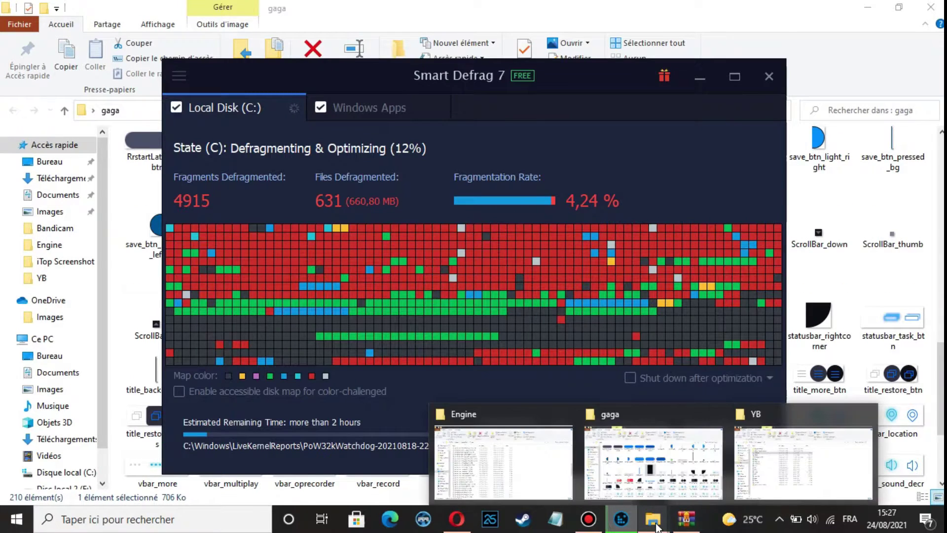
left_click_drag(664, 481, 375, 304)
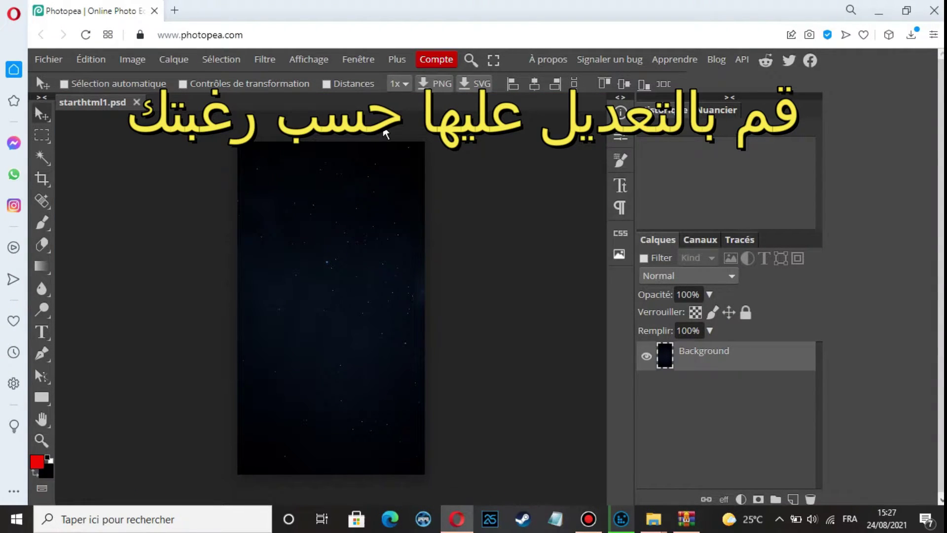
left_click(589, 519)
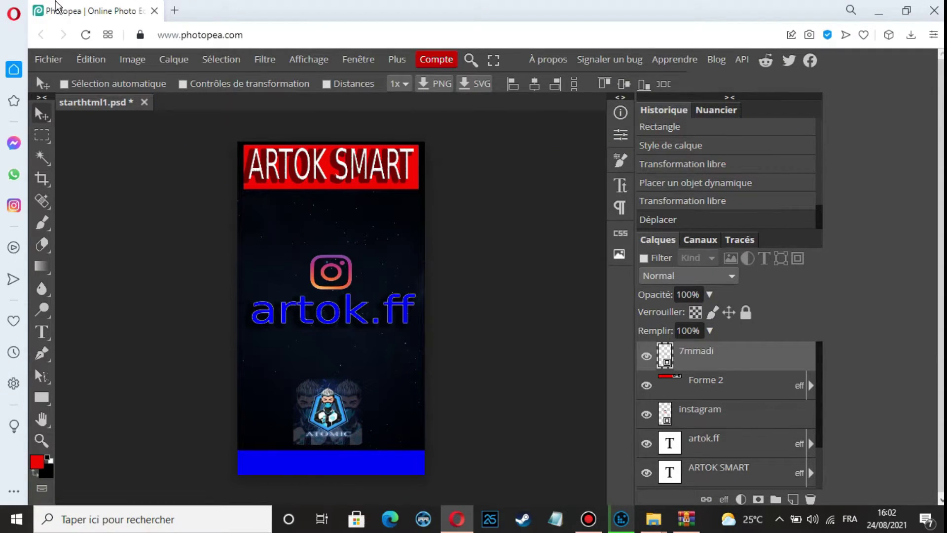
- Check the file type in the properties of the original starthtml1 image in the gaga folder
mouse_move(674, 527)
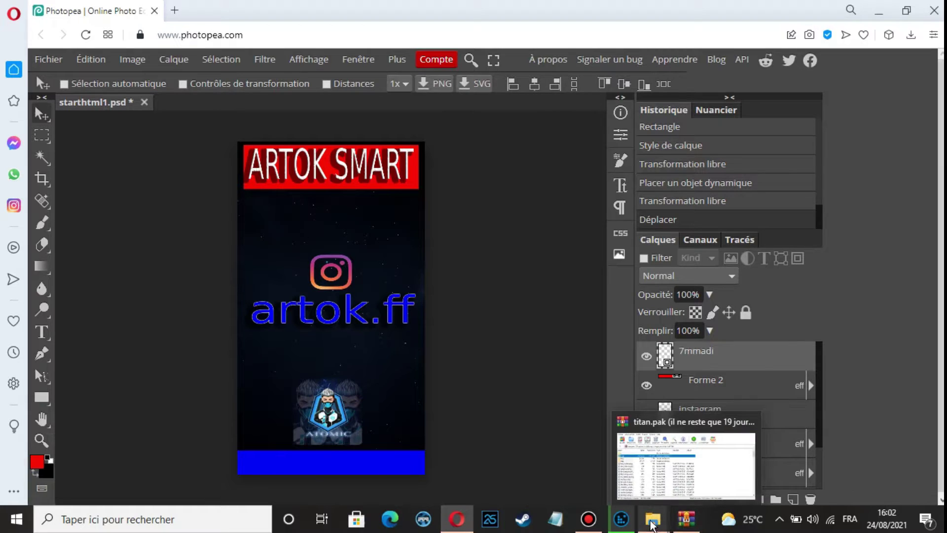
left_click(660, 454)
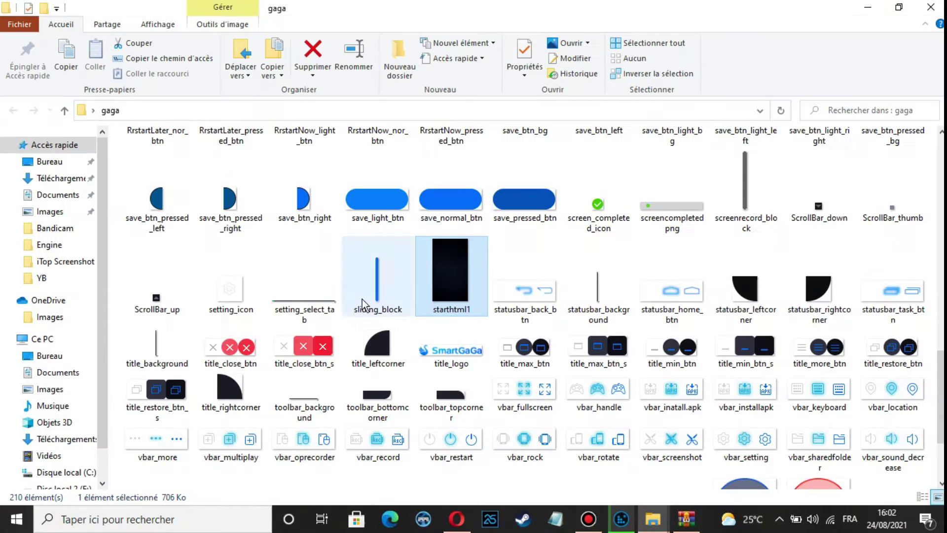
right_click(436, 268)
left_click(459, 502)
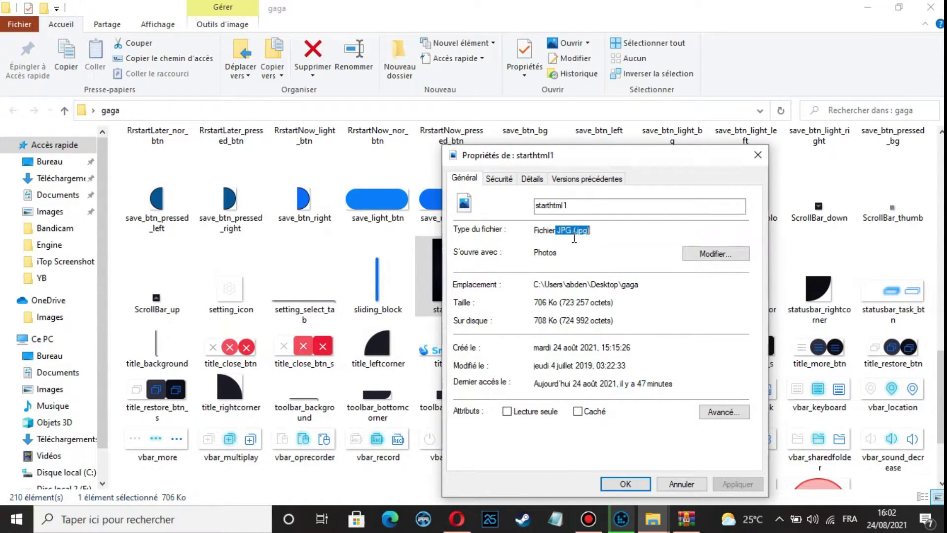
left_click(757, 155)
- Export the edited starthtml1 document from Photopea as a JPG at 100% quality
left_click(457, 519)
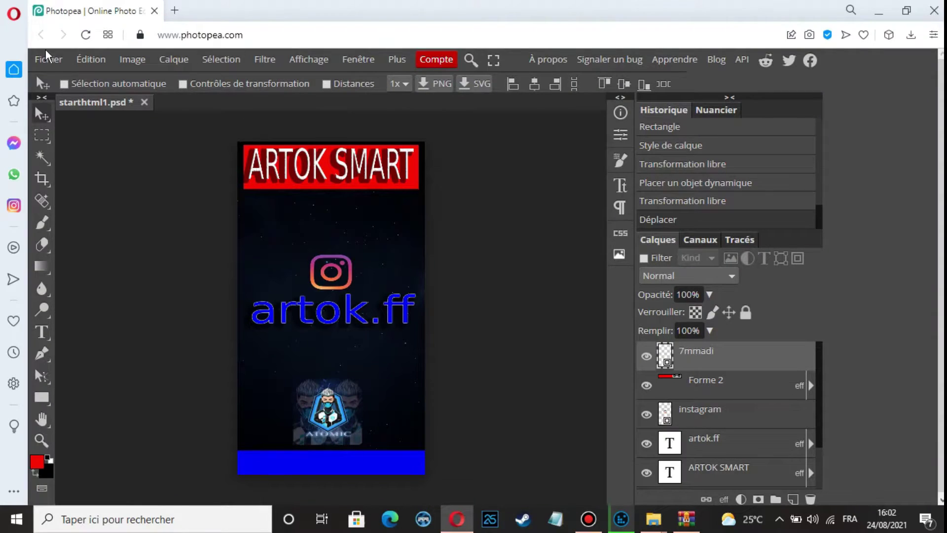
left_click(46, 65)
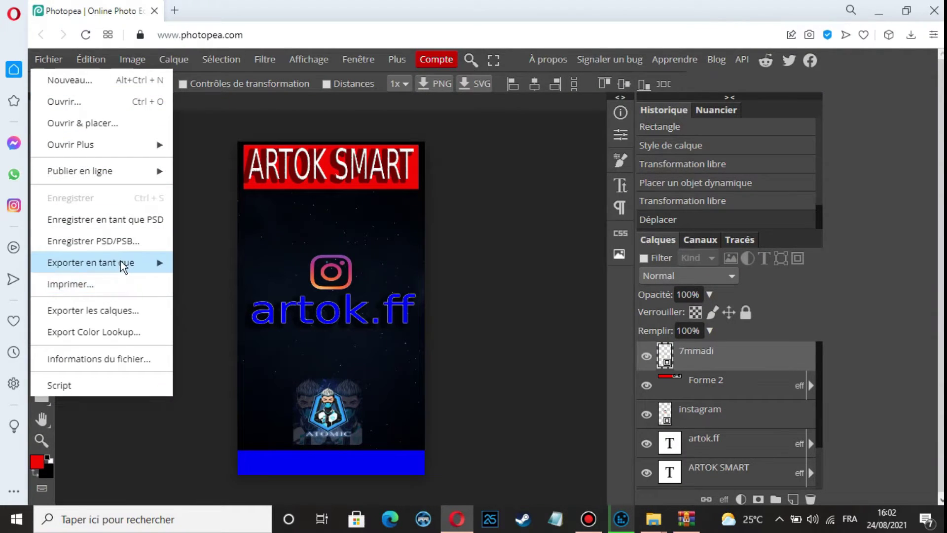
mouse_move(120, 262)
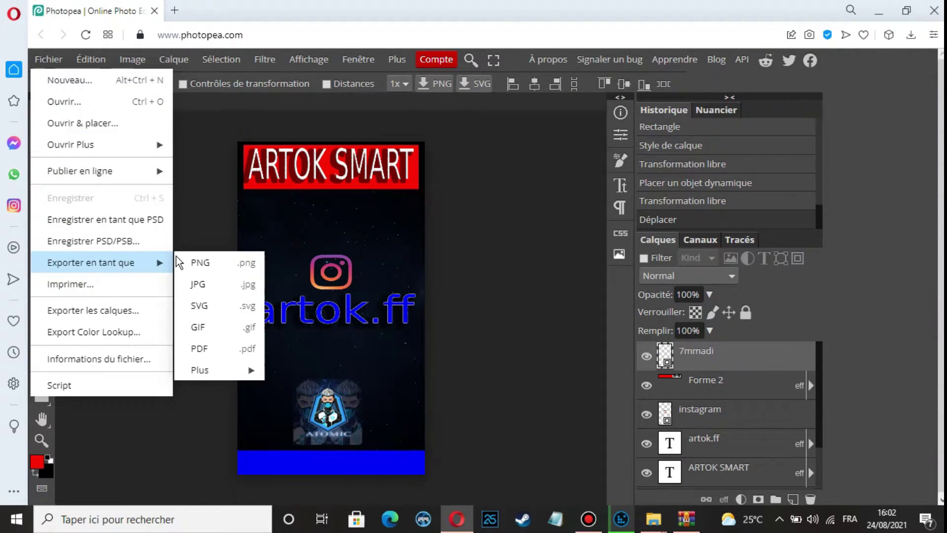
left_click(221, 284)
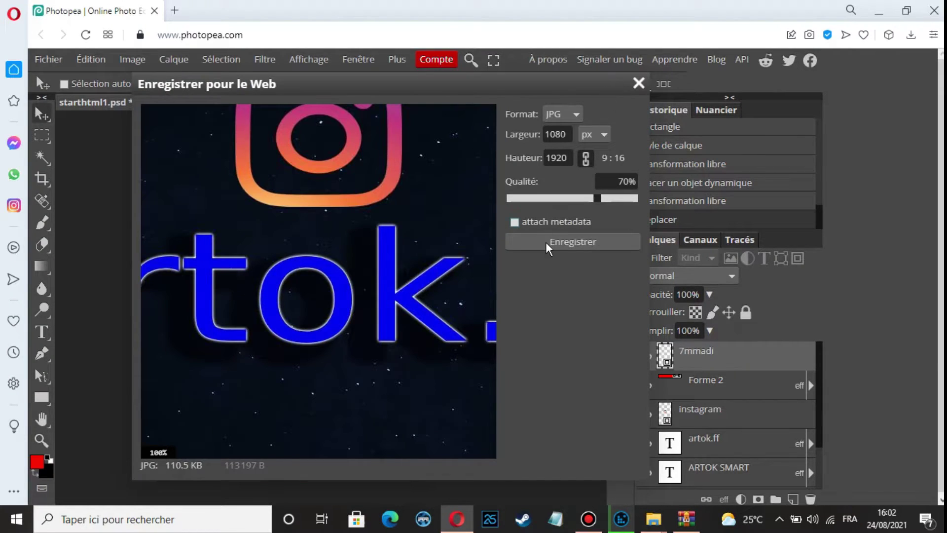
left_click_drag(633, 209, 638, 208)
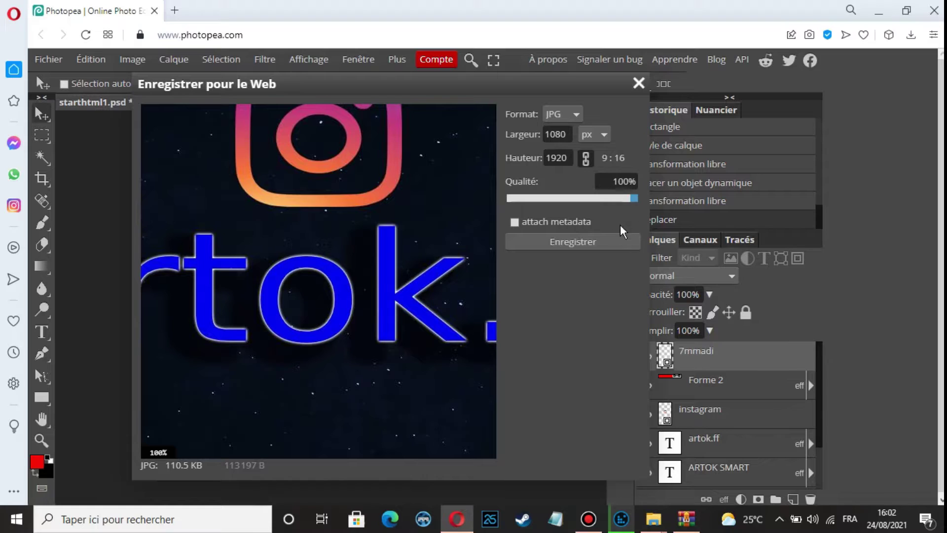
left_click(601, 242)
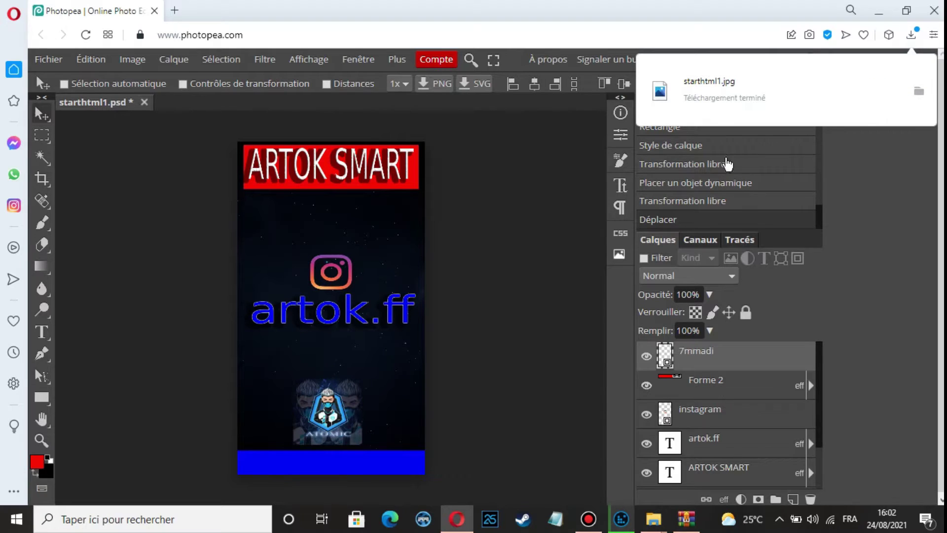
- Close the starthtml1 document without saving and show the exported starthtml1.jpg in its download folder
left_click(144, 102)
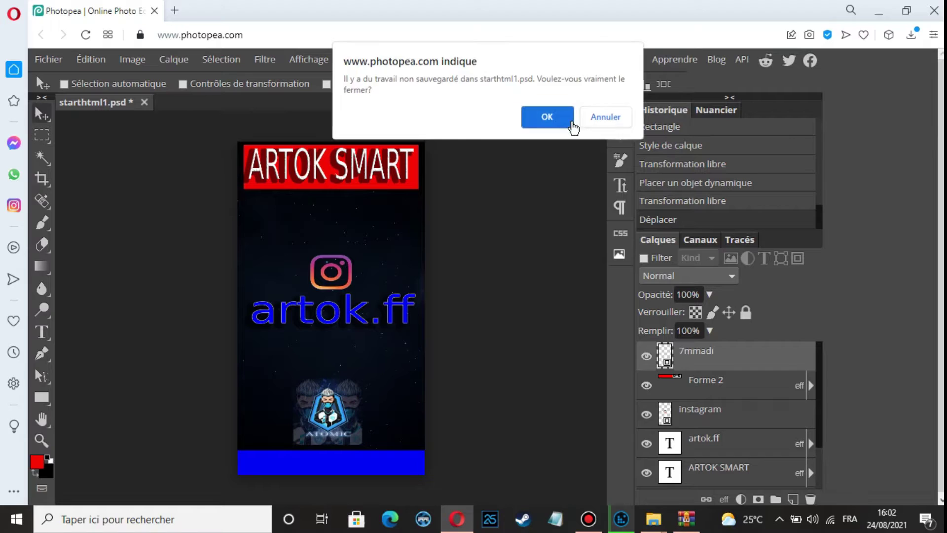
left_click(569, 123)
left_click(912, 35)
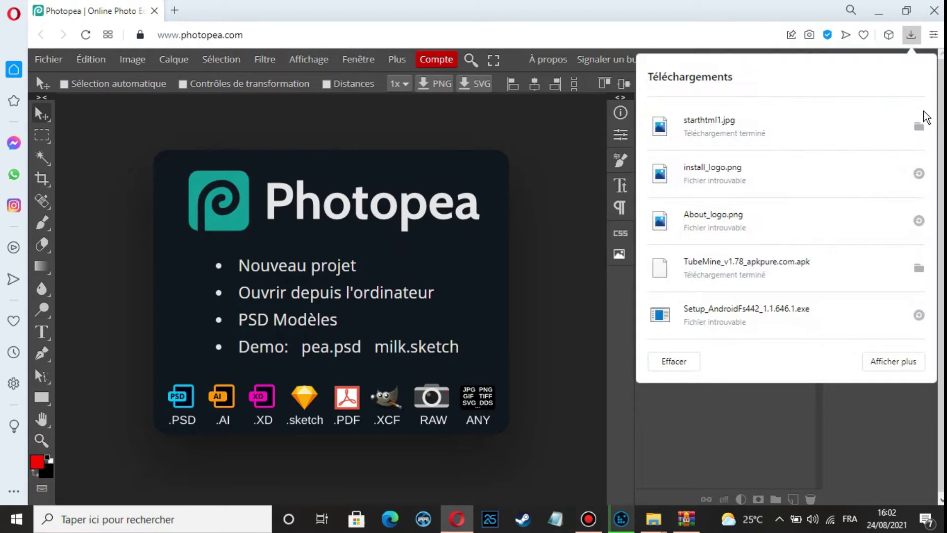
left_click(917, 128)
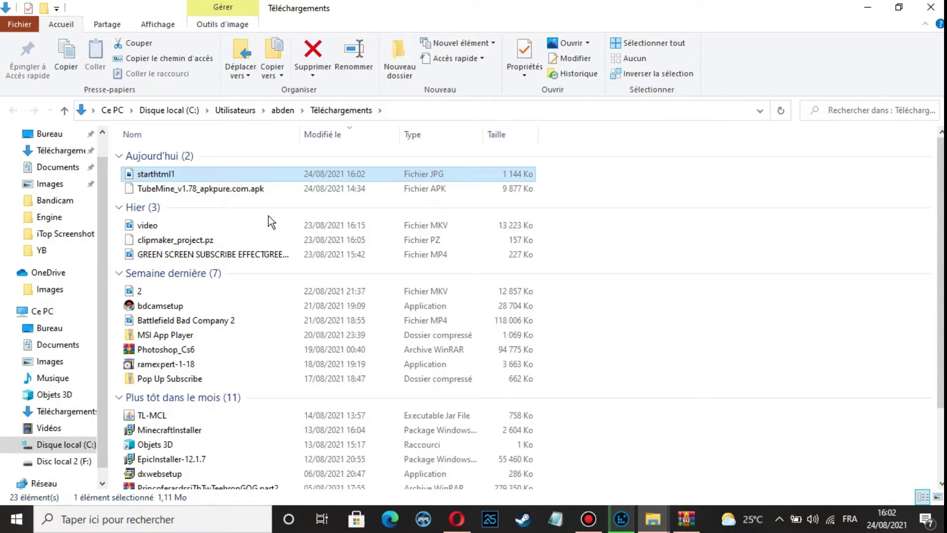
key("F2")
- Delete the original starthtml1 image from the gaga folder
mouse_move(653, 520)
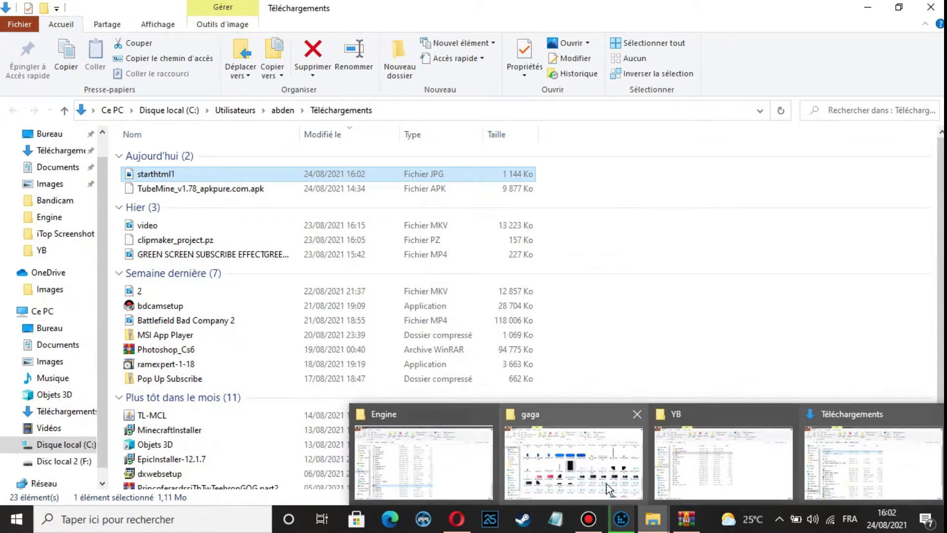
left_click(606, 484)
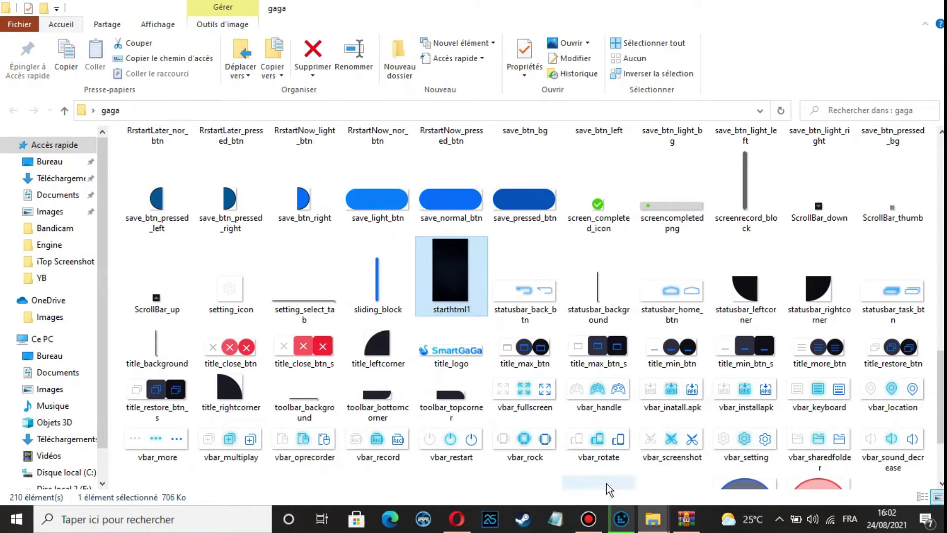
right_click(470, 288)
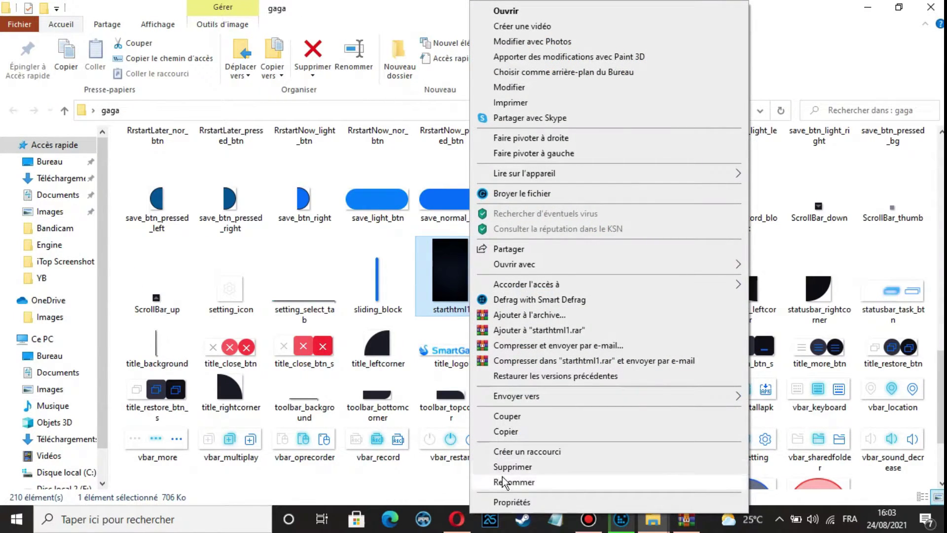
left_click(508, 467)
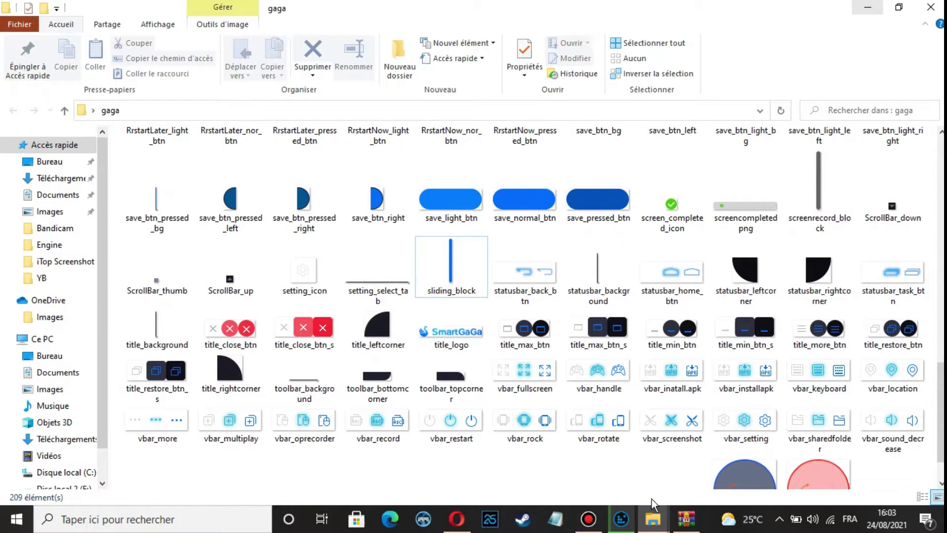
- Copy the exported starthtml1 JPG from the Téléchargements folder into the gaga folder
mouse_move(641, 513)
mouse_move(478, 461)
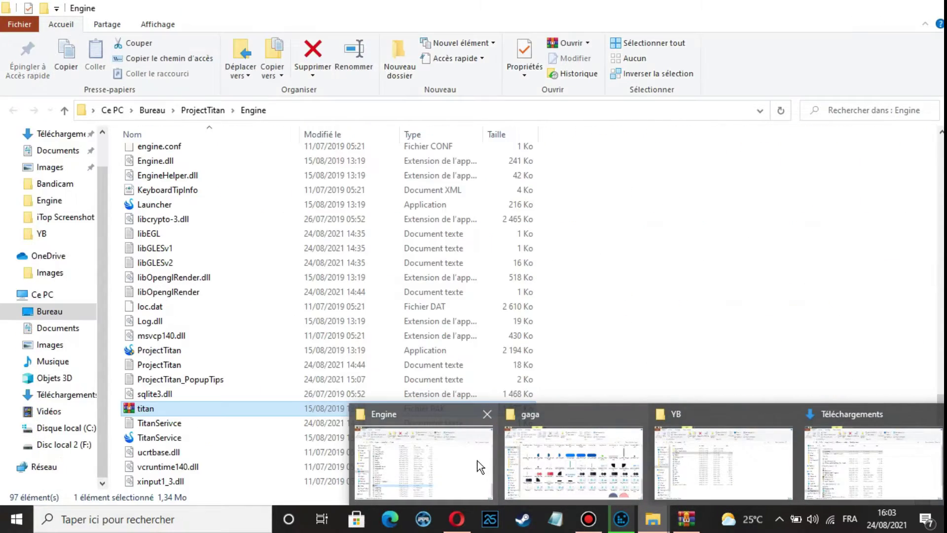
mouse_move(763, 478)
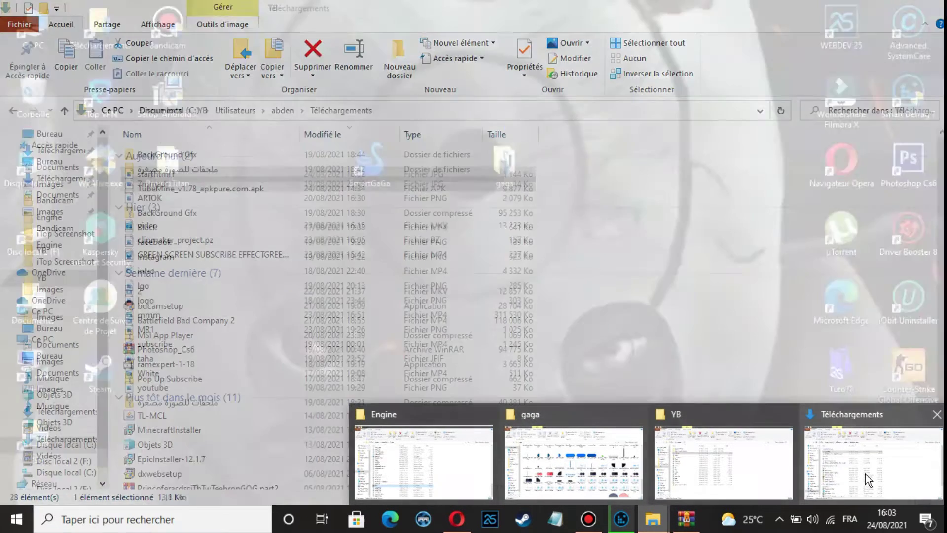
left_click(866, 474)
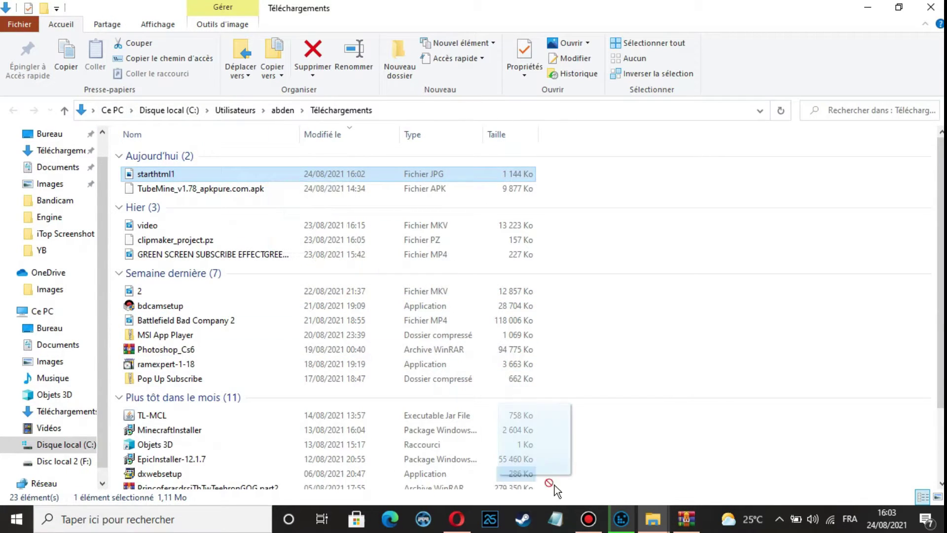
scroll(548, 479, "down", 1)
left_click(589, 519)
mouse_move(656, 523)
left_click_drag(661, 529, 440, 431)
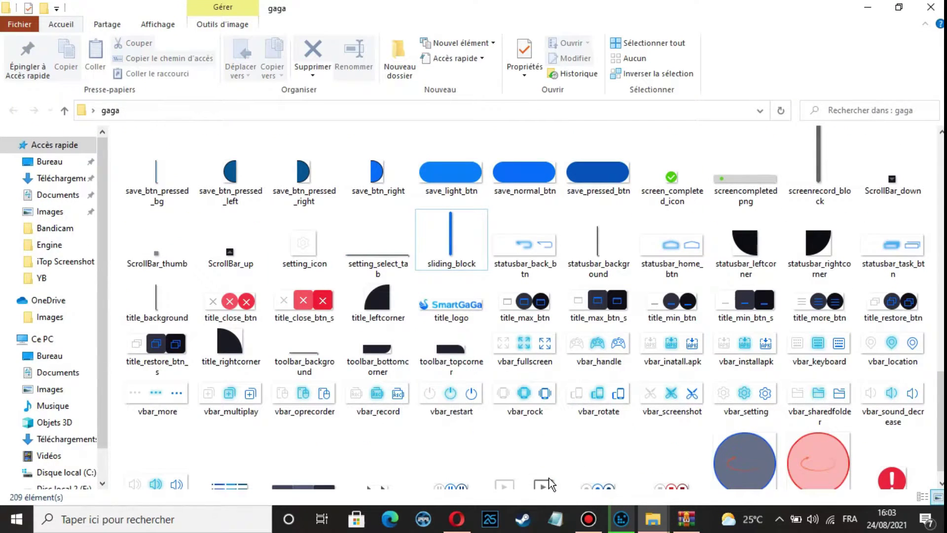
left_click(355, 468)
left_click(588, 519)
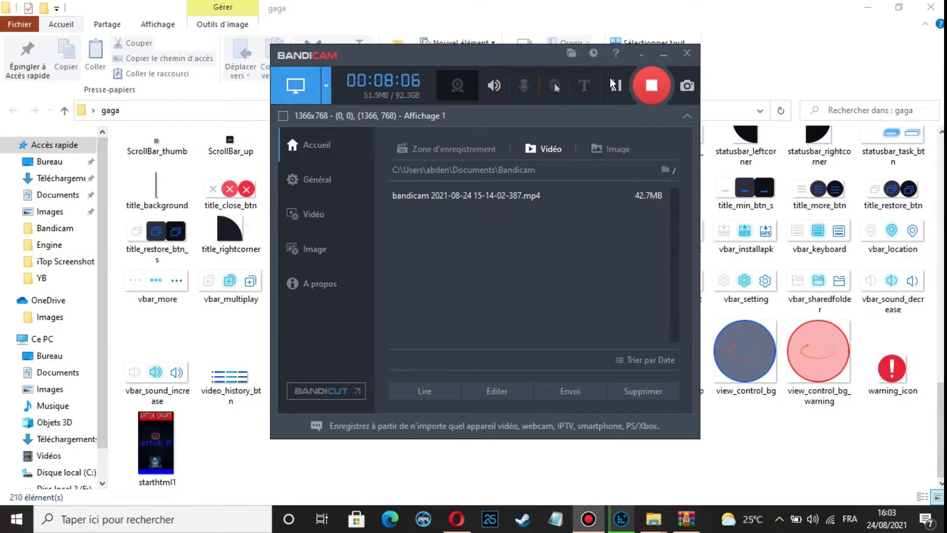
left_click(545, 22)
- Open the title_logo image from the gaga folder as a document in Photopea
double_click(448, 192)
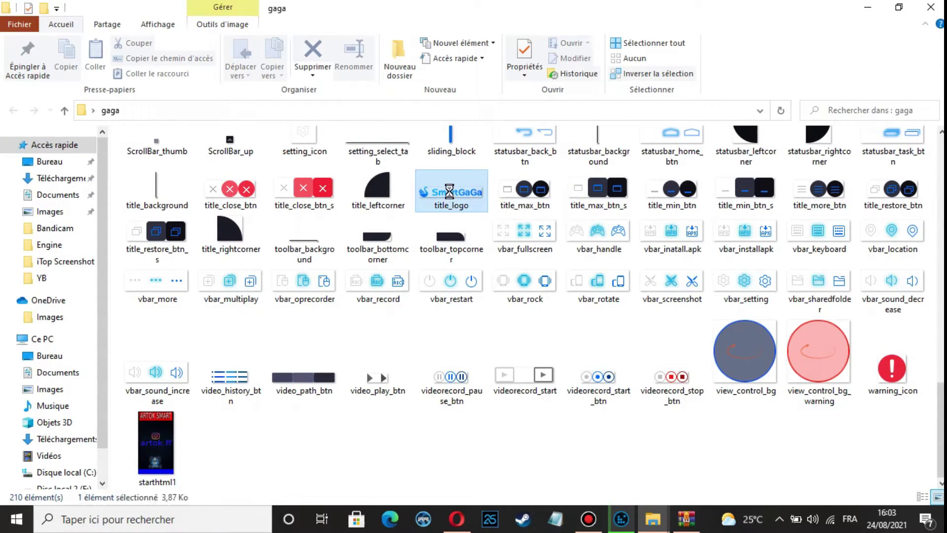
left_click_drag(451, 192, 443, 352)
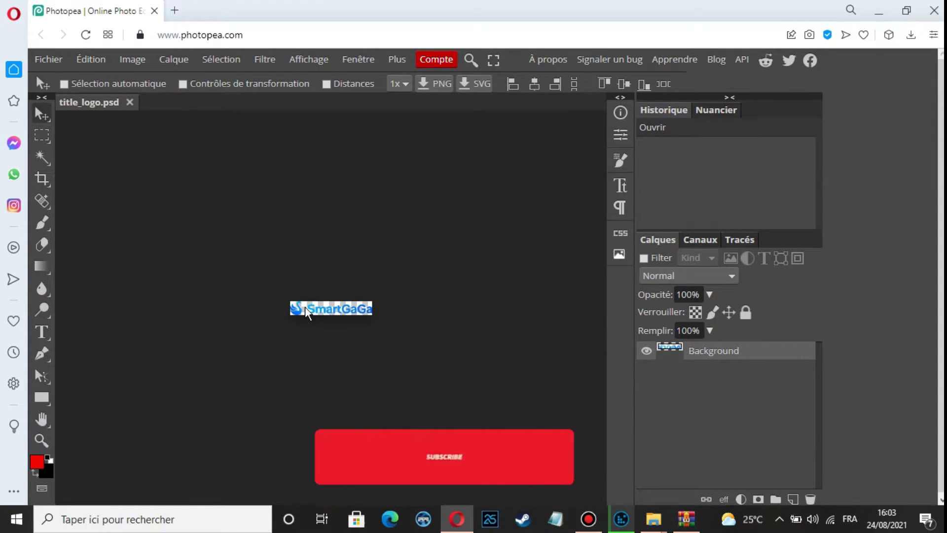
left_click(41, 440)
left_click(218, 334)
scroll(186, 356, "up", 1)
scroll(419, 421, "down", 3)
scroll(601, 475, "up", 2)
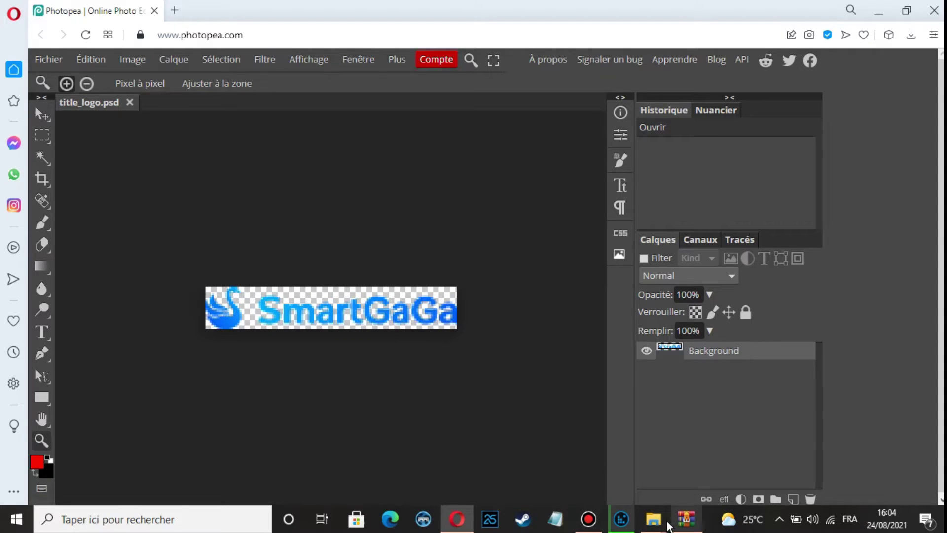
- Place the 7mmadi image from the YB folder over the swan in title_logo and hide the Background layer
mouse_move(654, 518)
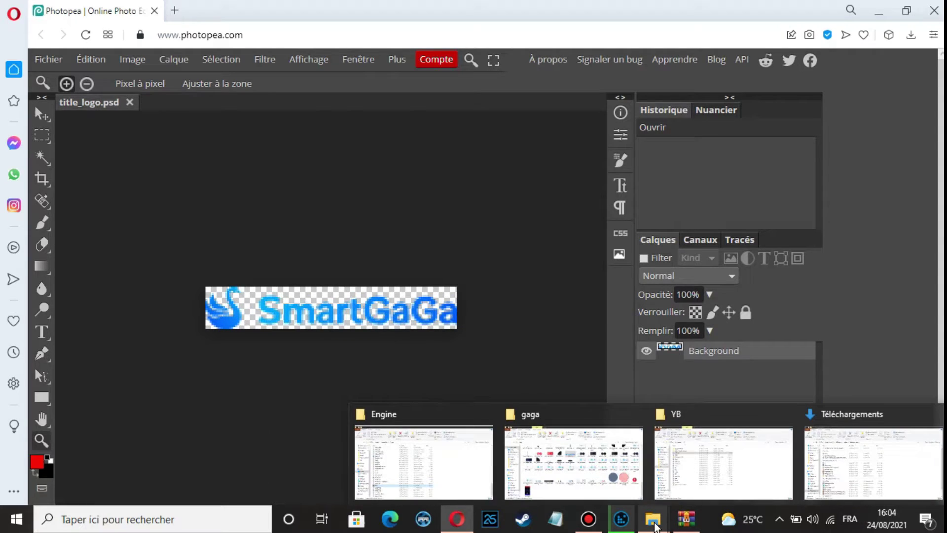
left_click(700, 478)
left_click_drag(206, 191, 239, 294)
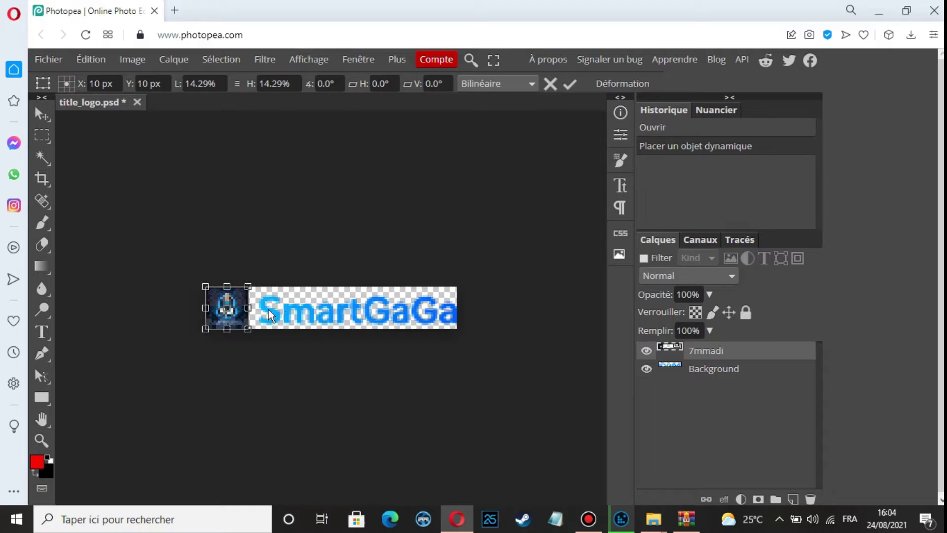
left_click(648, 374)
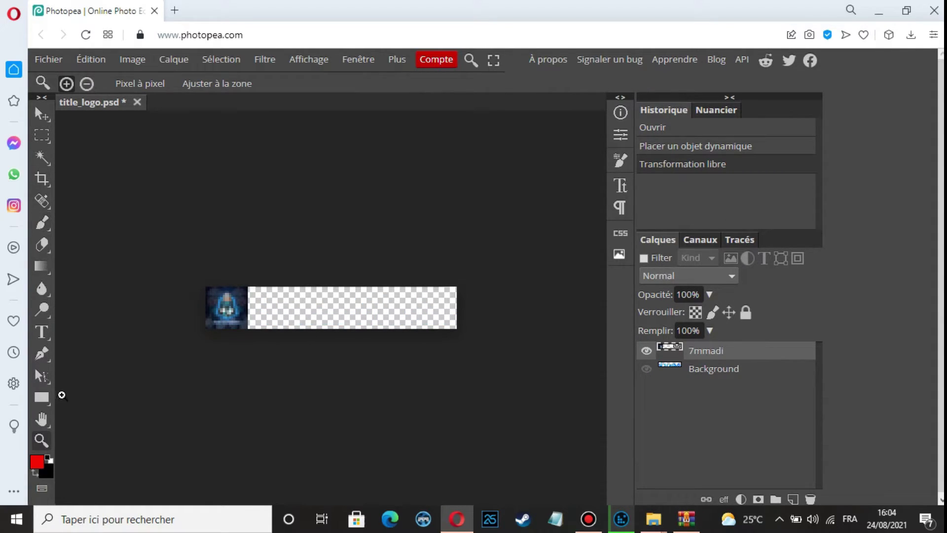
- Add the text "ARTOK SMART" at 22 px beside the placed image in title_logo
left_click(42, 341)
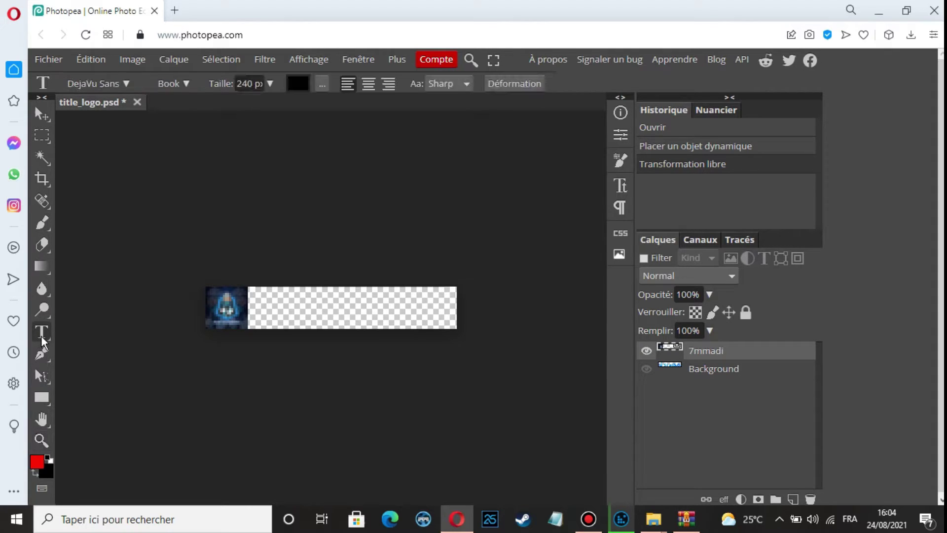
left_click(273, 309)
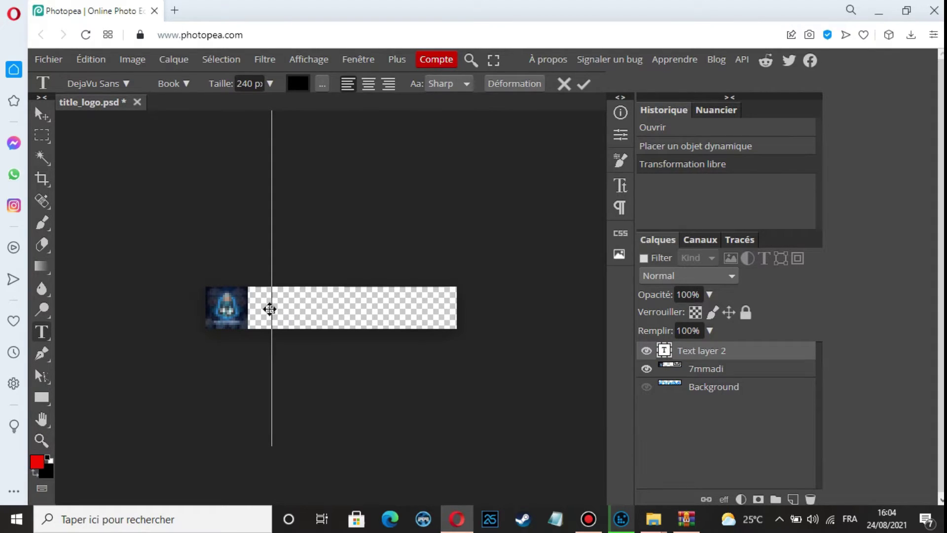
scroll(321, 350, "down", 1)
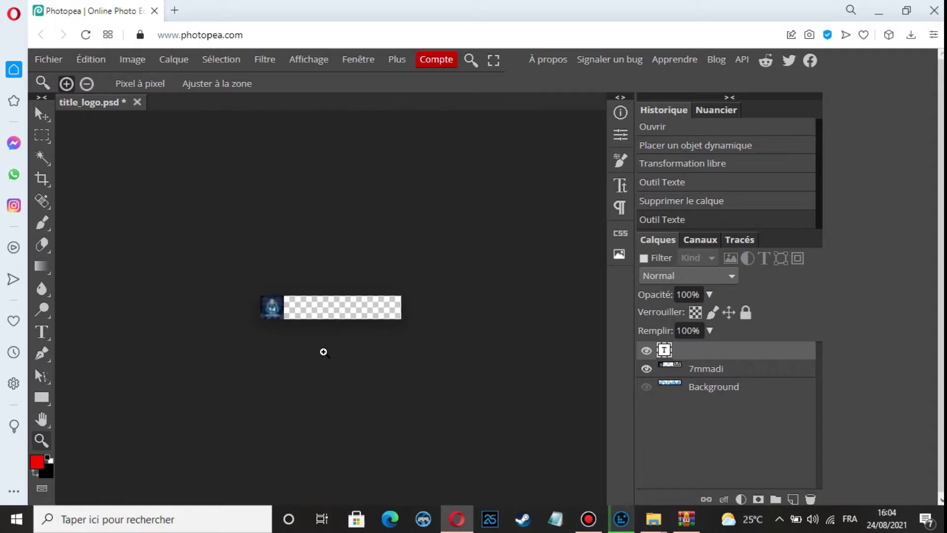
left_click(41, 332)
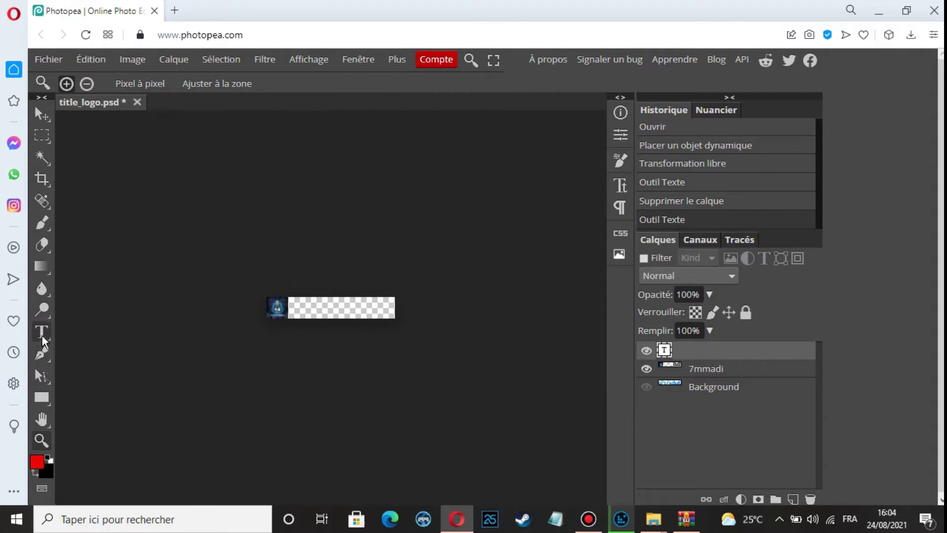
left_click(299, 310)
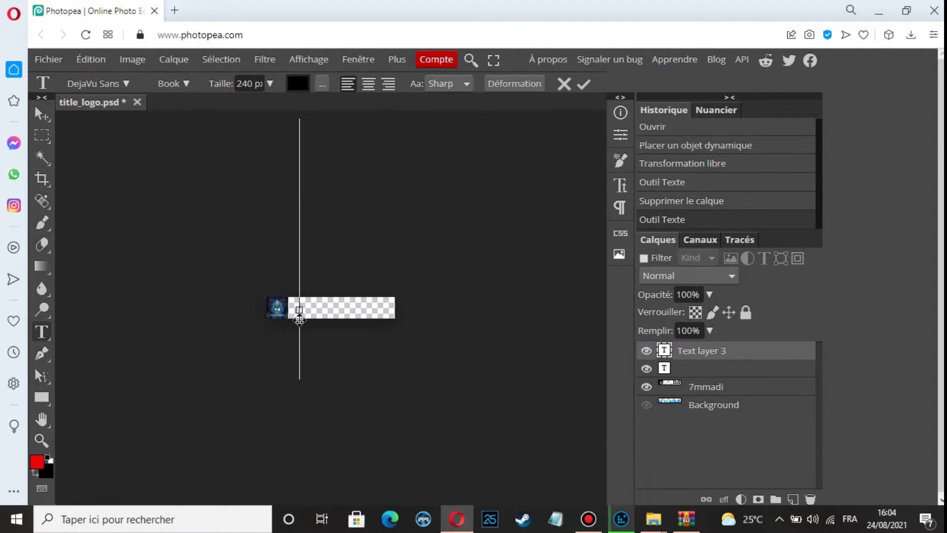
left_click(268, 81)
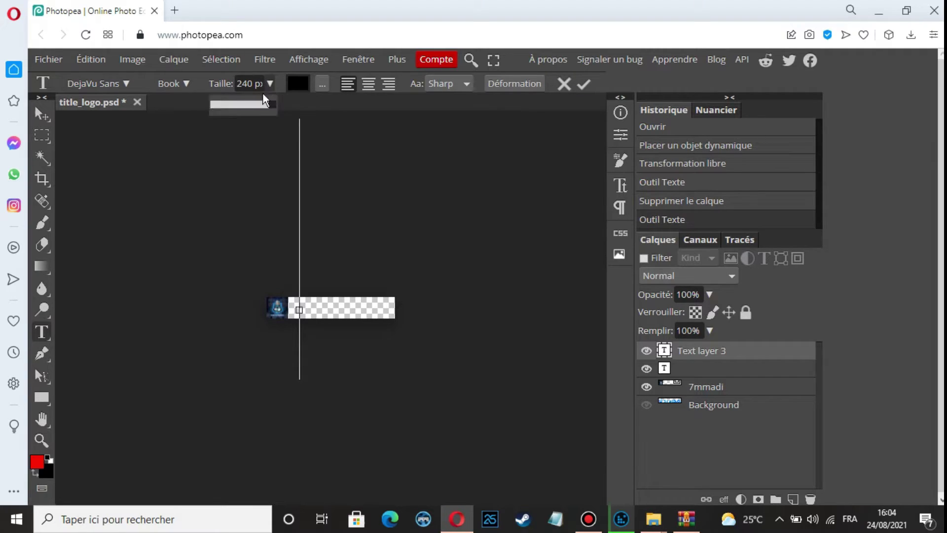
left_click_drag(261, 105, 246, 107)
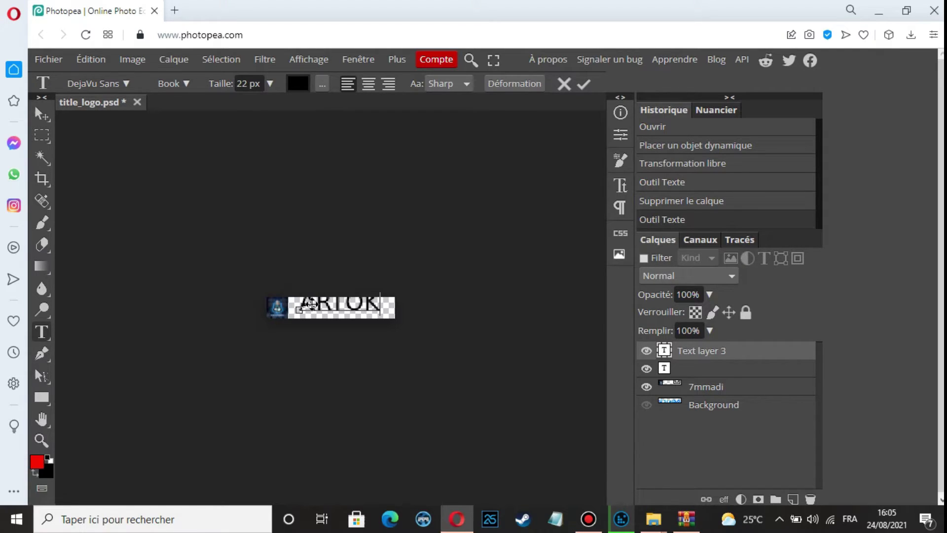
type("s")
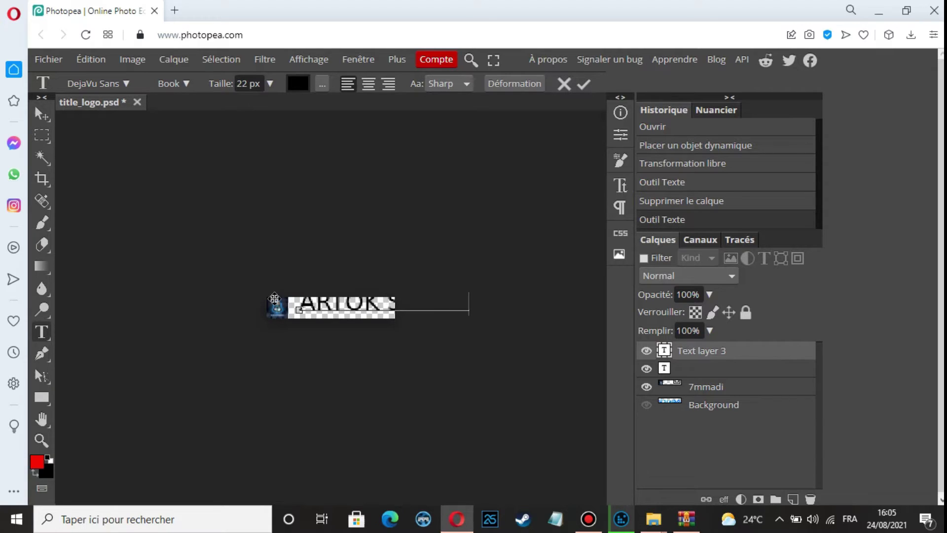
- Narrow and reposition the ARTOK SMART text with the transform controls so it fits the blank area beside the image
left_click(42, 114)
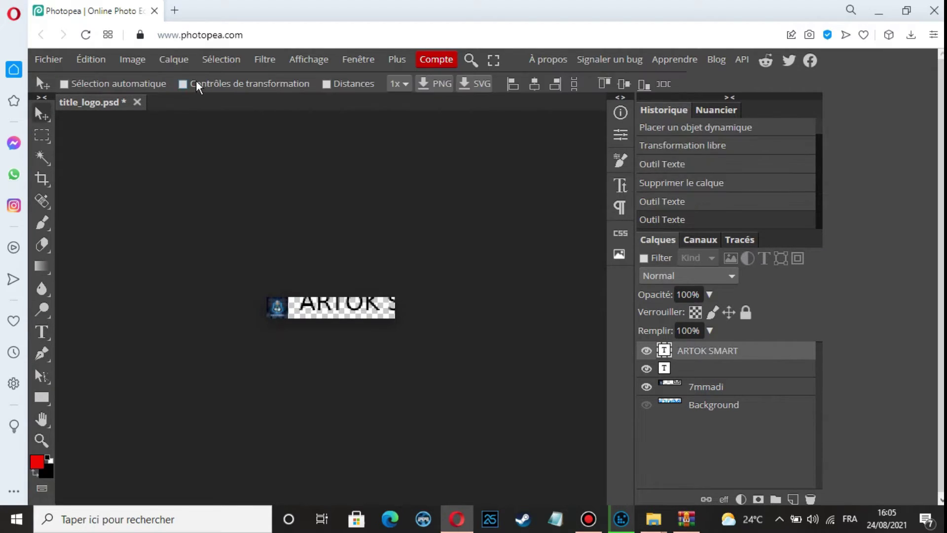
left_click(182, 84)
left_click_drag(472, 298, 390, 299)
key("Return")
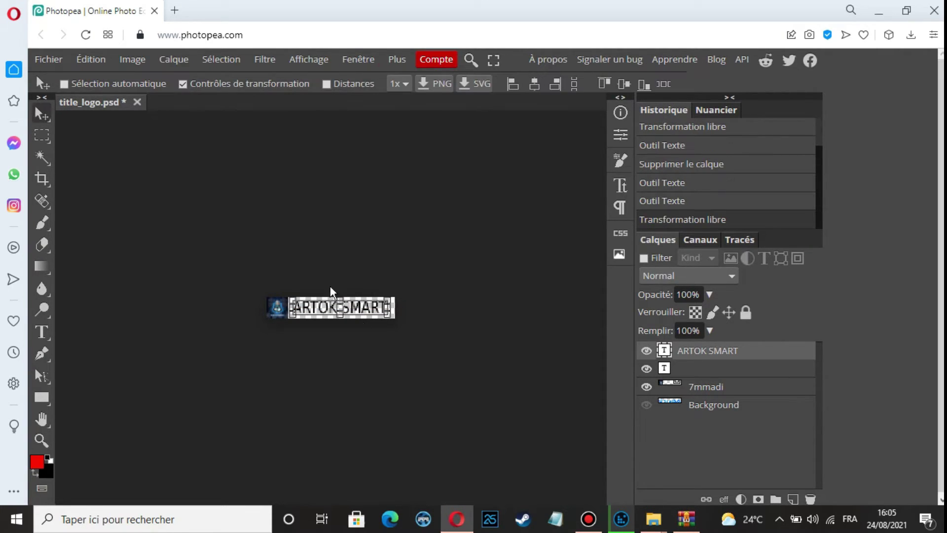
left_click(182, 84)
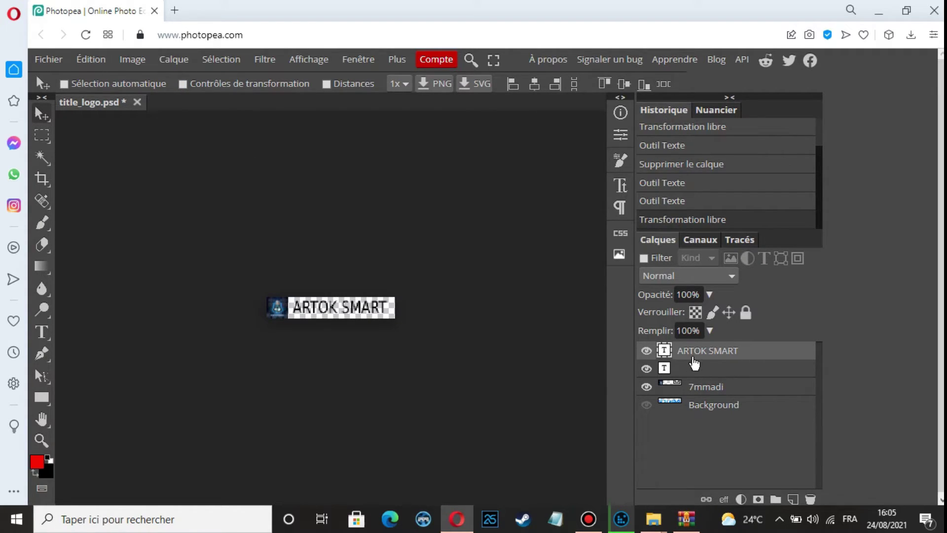
- Apply a blue colour overlay to the ARTOK SMART text layer in its layer style
double_click(699, 351)
left_click(762, 359)
double_click(768, 355)
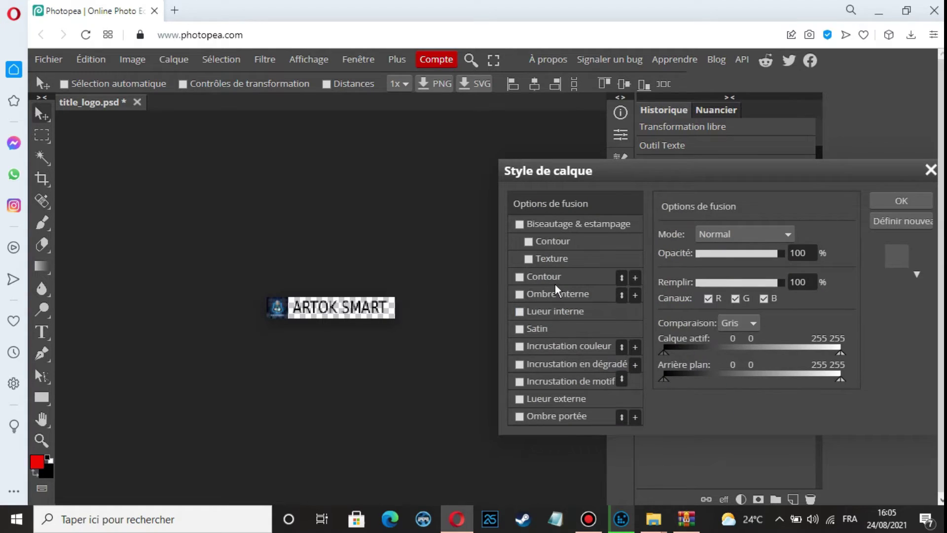
left_click(565, 346)
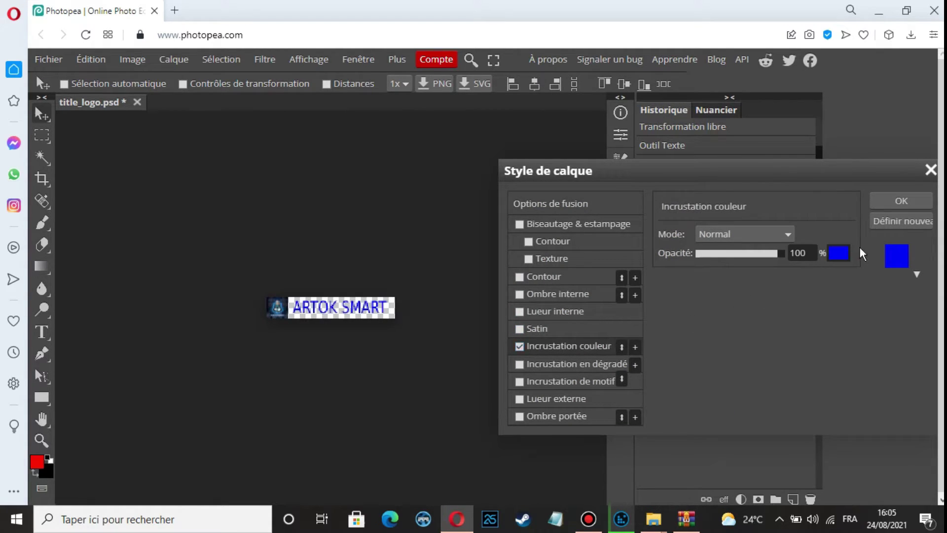
- Add a drop shadow with reduced spread and increased size to the ARTOK SMART text, leaving outer glow off, and apply the style
left_click(543, 419)
left_click(548, 403)
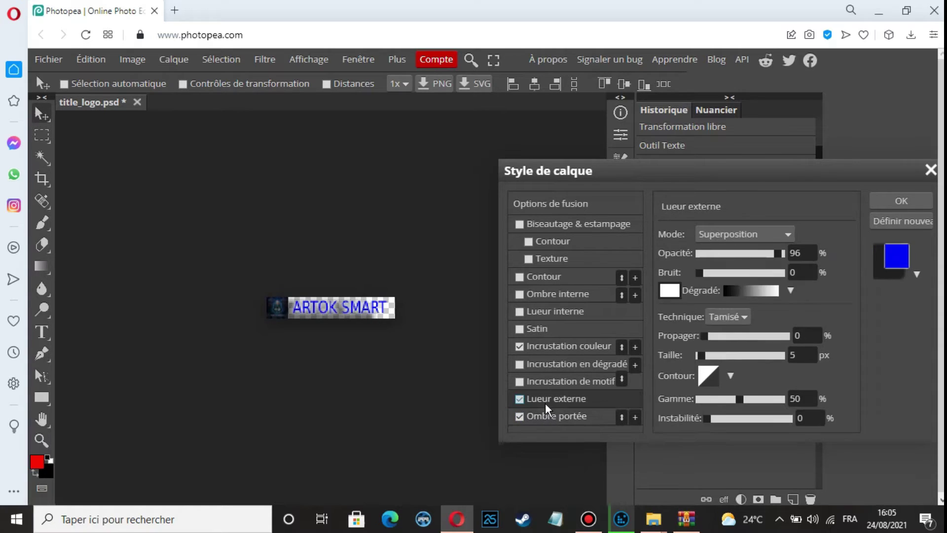
left_click(528, 420)
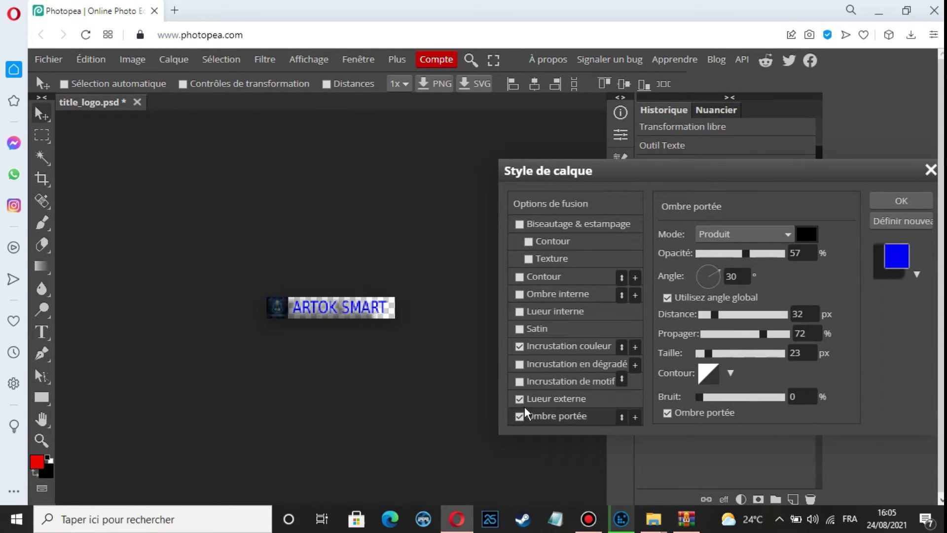
left_click(521, 400)
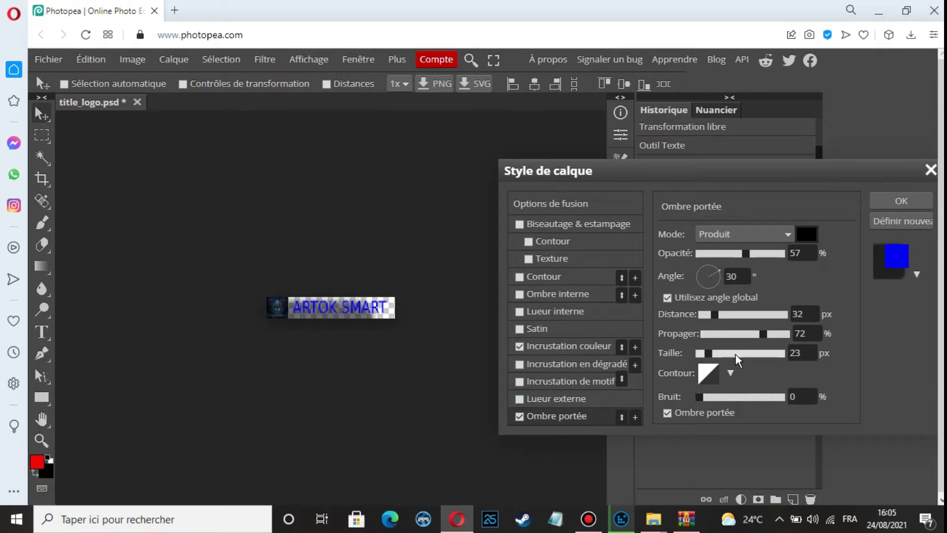
left_click_drag(763, 333, 724, 323)
left_click_drag(712, 356, 725, 360)
left_click(901, 201)
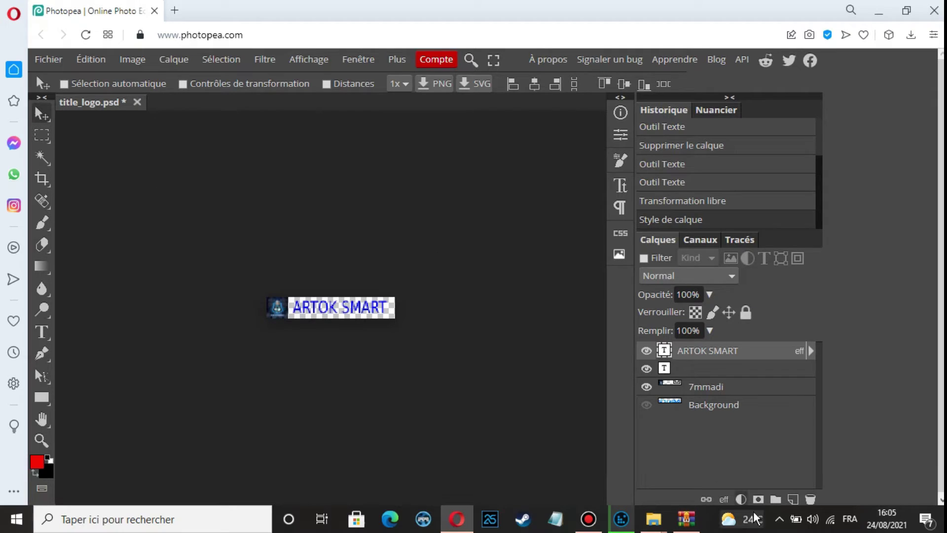
- Check the file type in the properties of the original title_logo image in the gaga folder
mouse_move(676, 516)
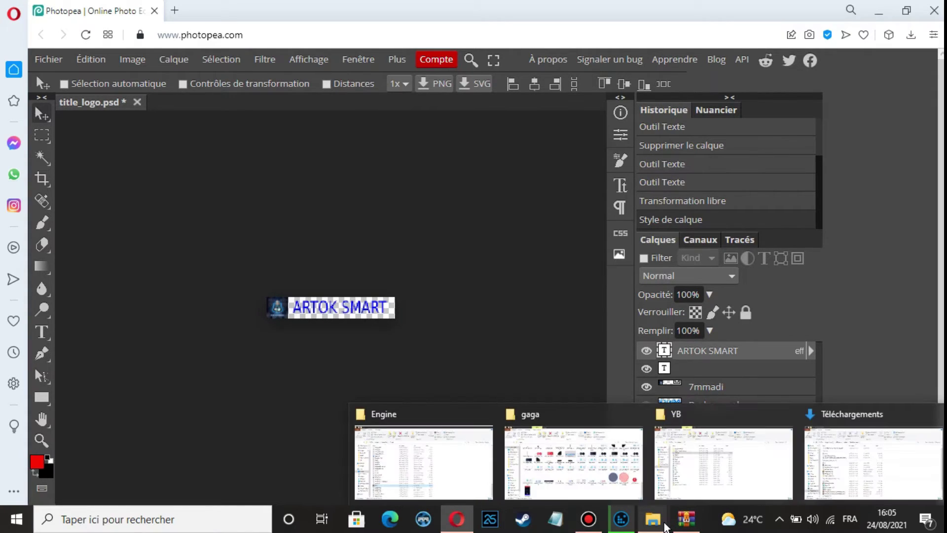
left_click(573, 463)
double_click(460, 191)
key("shift+F10")
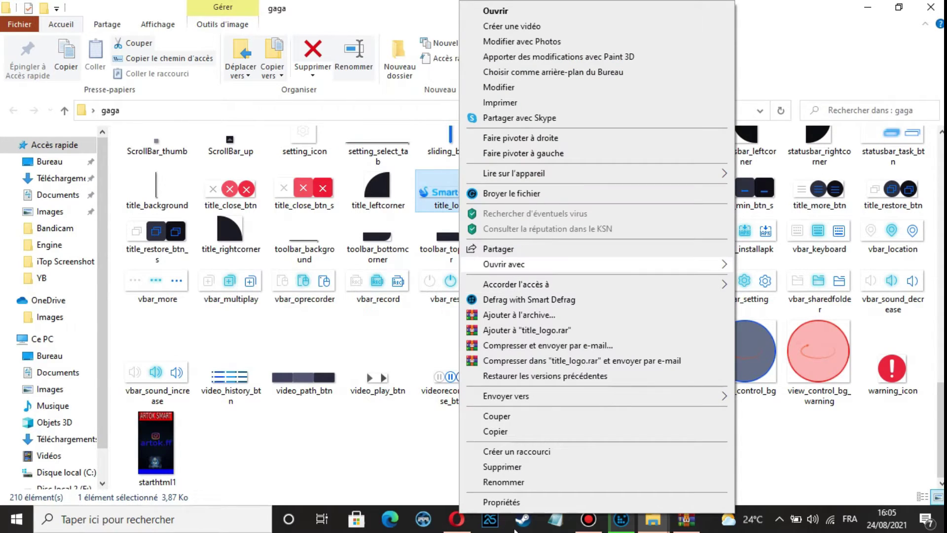
left_click(507, 502)
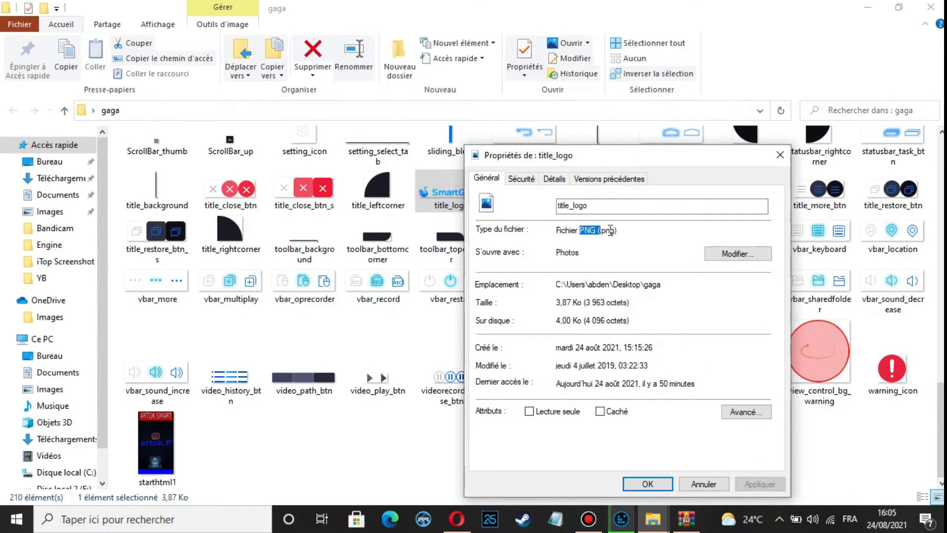
key("Escape")
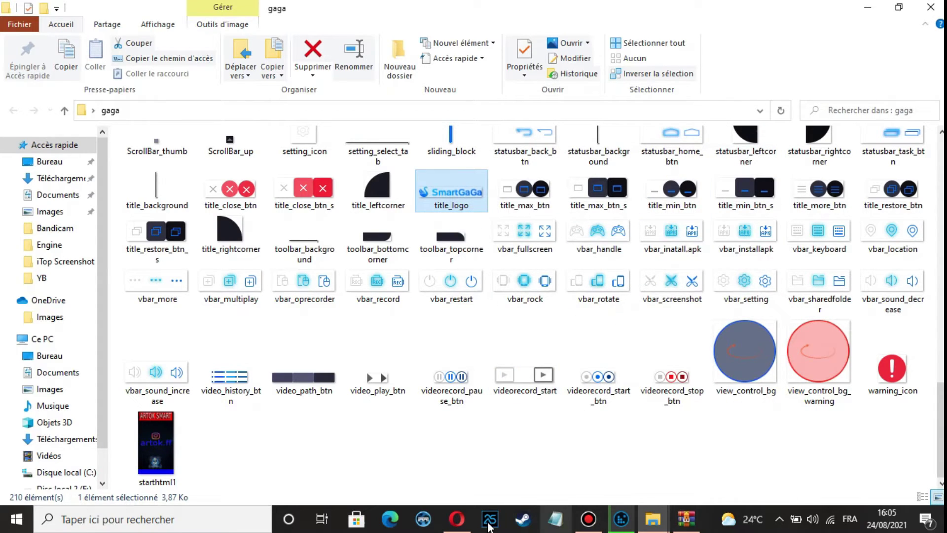
- Export the title_logo design from Photopea as a PNG at 100% quality and show the exported file in the downloads folder
left_click(457, 519)
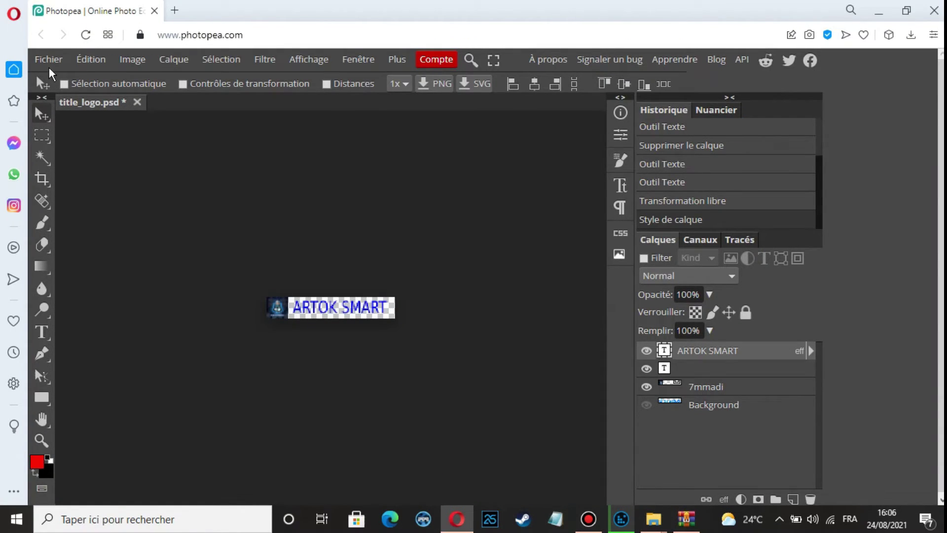
left_click(49, 59)
mouse_move(100, 261)
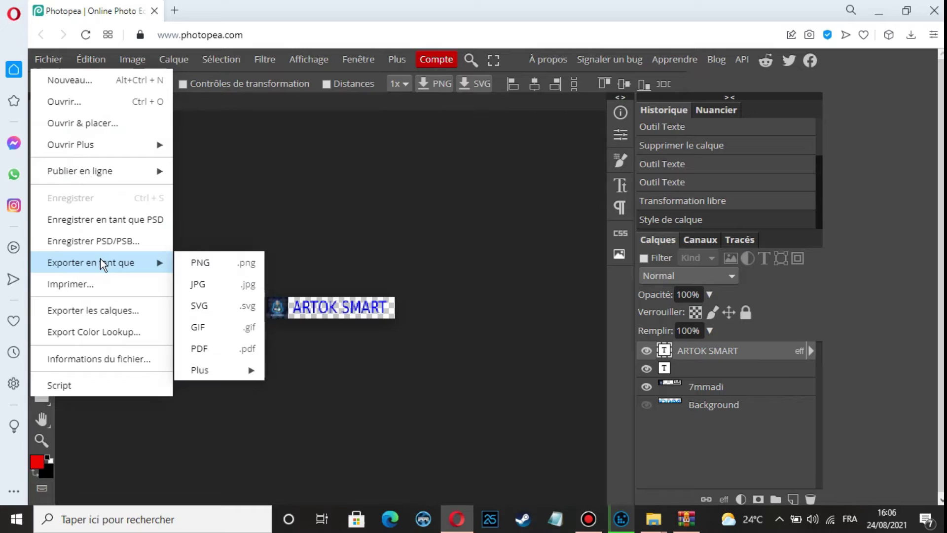
left_click(227, 261)
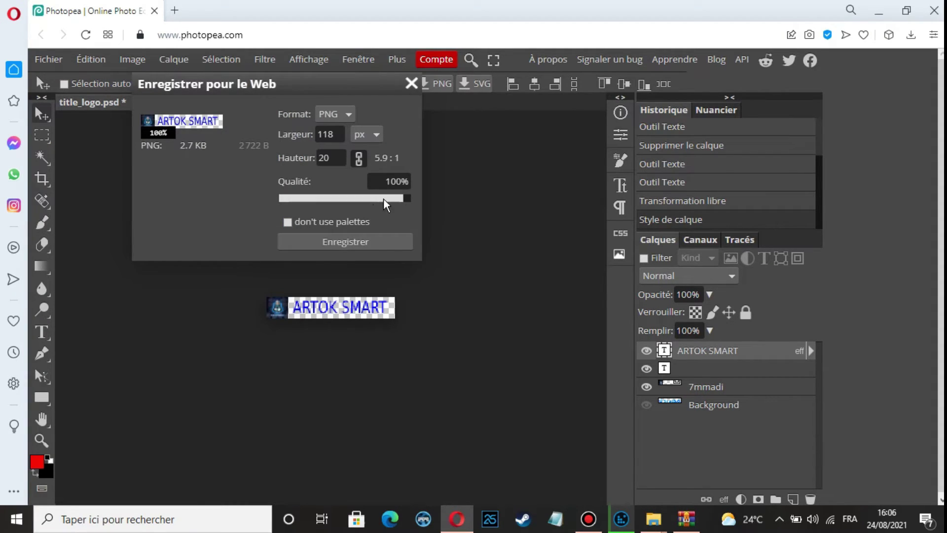
left_click(373, 243)
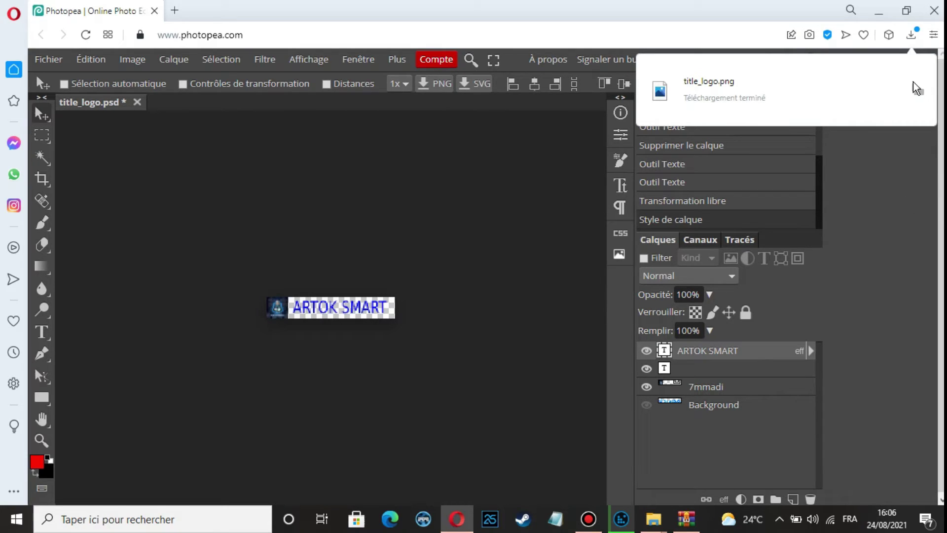
left_click(918, 90)
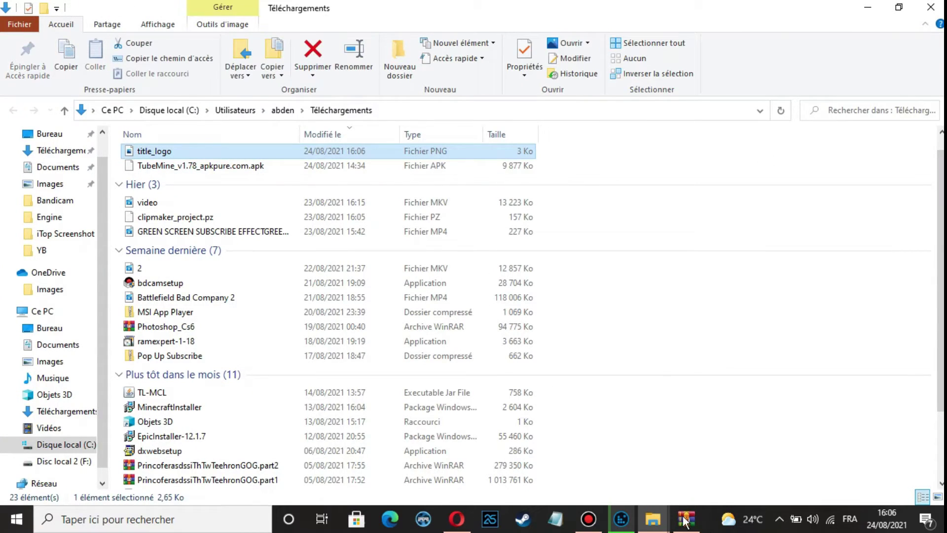
- Delete the original title_logo image from the gaga folder
mouse_move(652, 519)
left_click(612, 481)
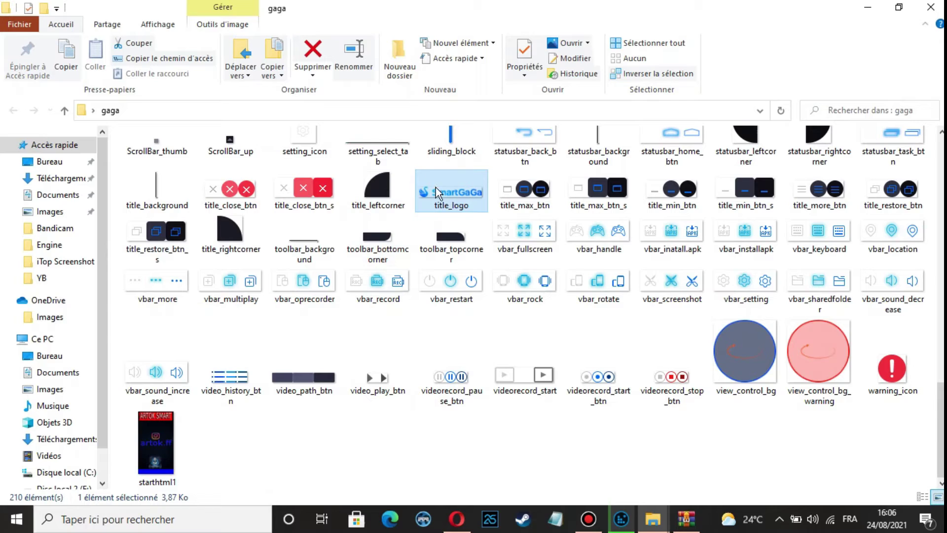
right_click(451, 189)
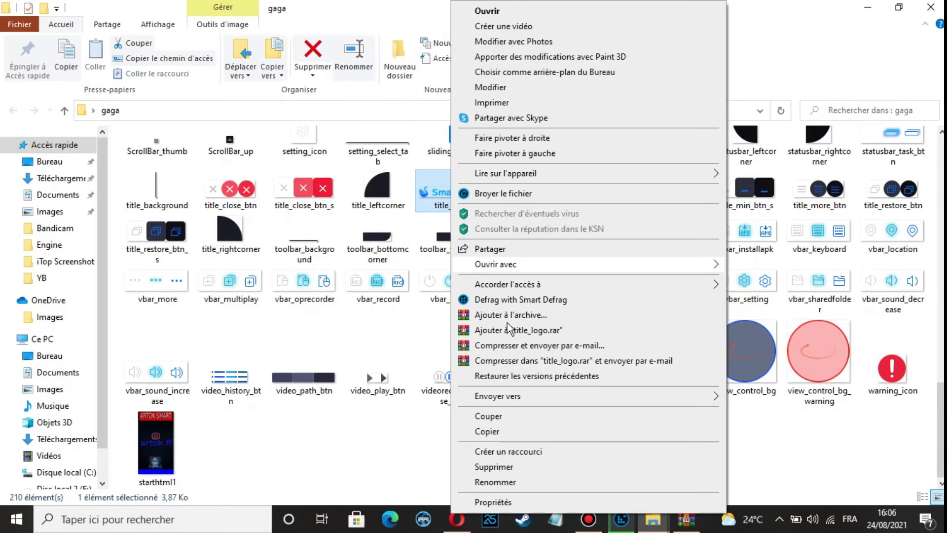
left_click(499, 467)
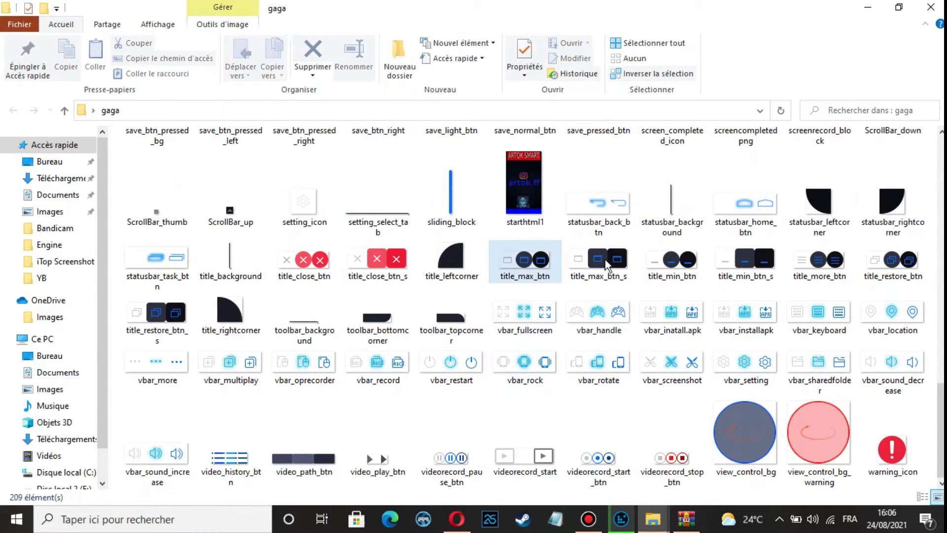
- Transfer the exported title_logo image from the Téléchargements folder into the gaga folder
mouse_move(653, 519)
mouse_move(452, 469)
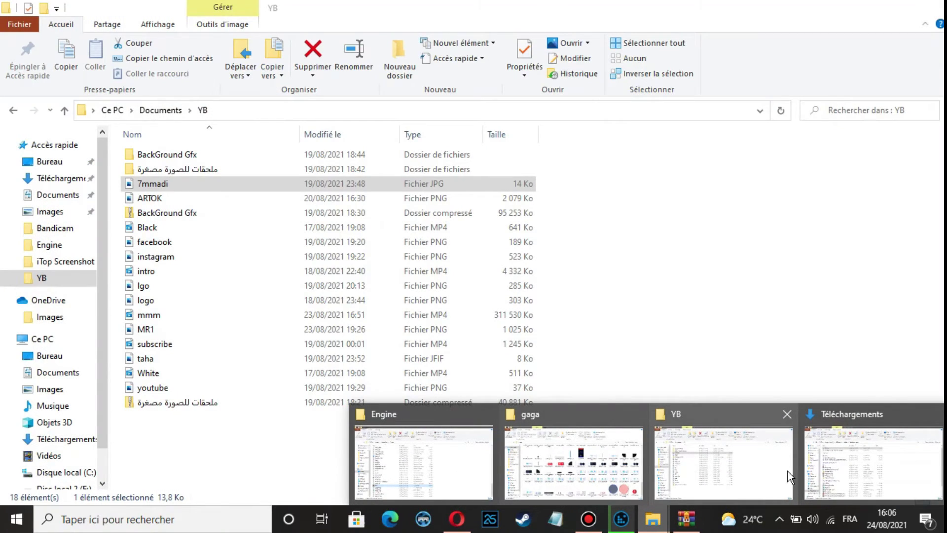
left_click(861, 464)
left_click_drag(213, 149, 526, 454)
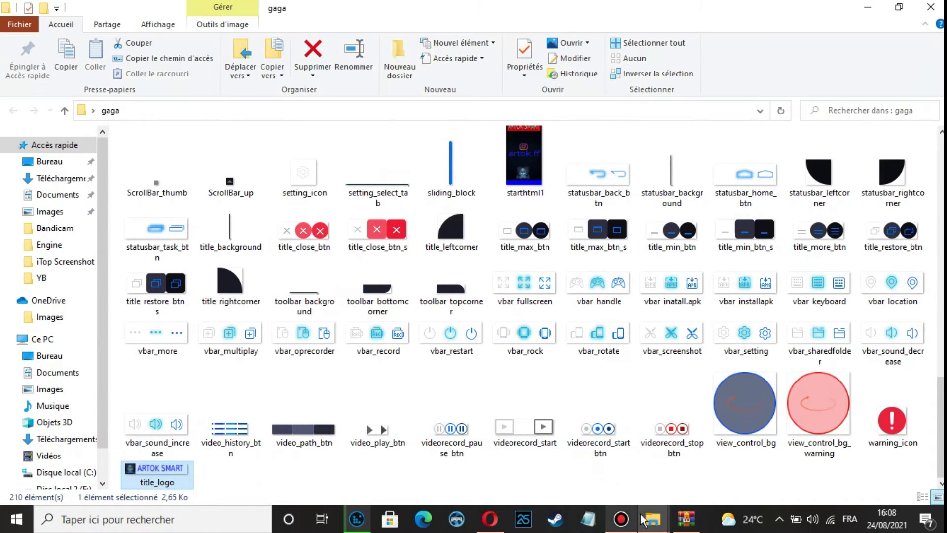
- Shrink the gaga folder window and open the gaga folder inside the titan.pak archive
mouse_move(666, 520)
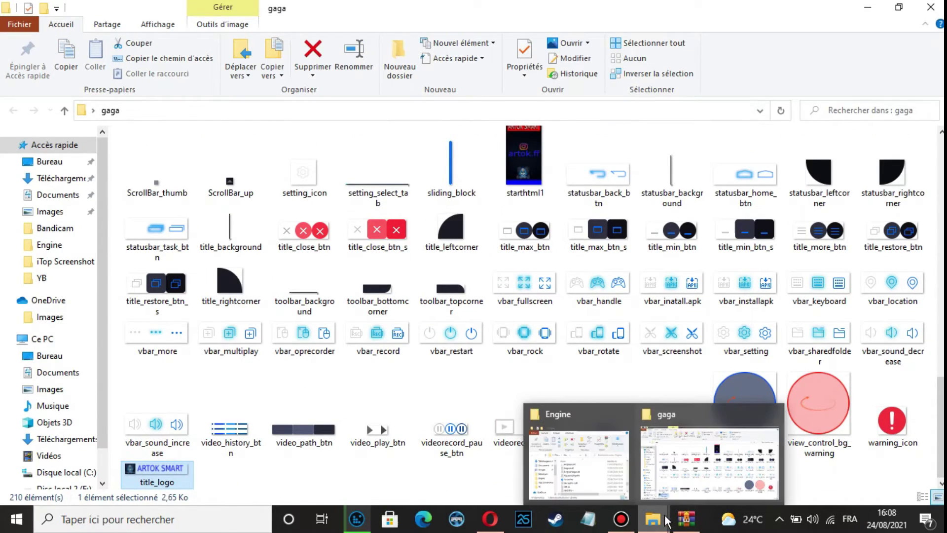
left_click(653, 475)
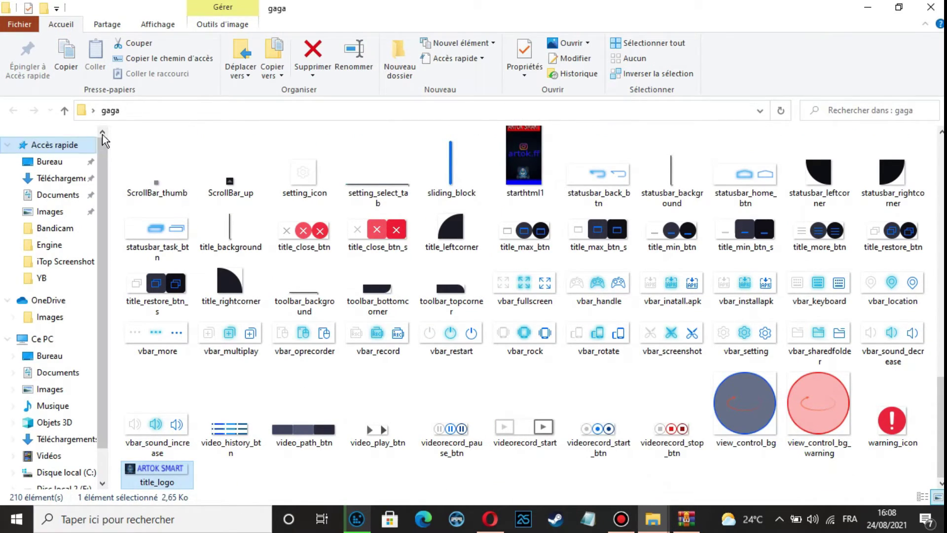
left_click(899, 9)
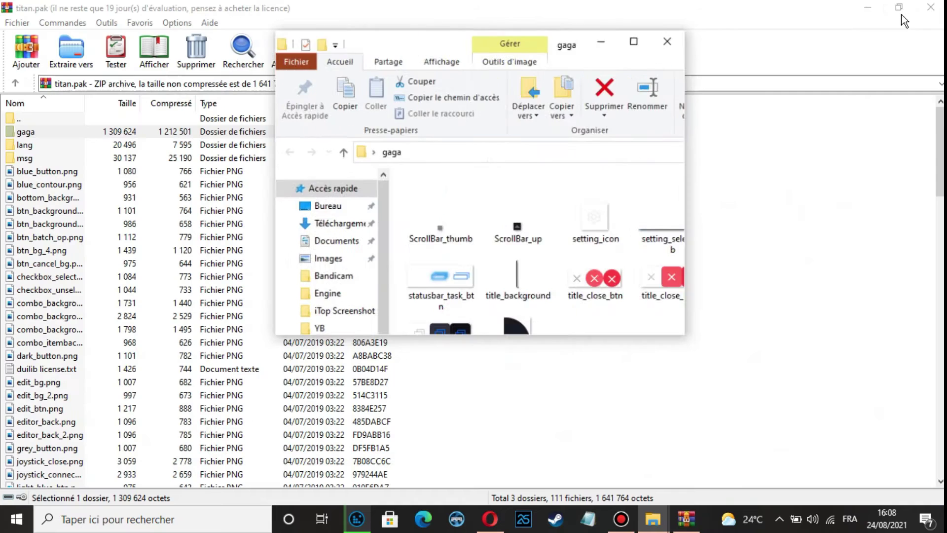
double_click(55, 129)
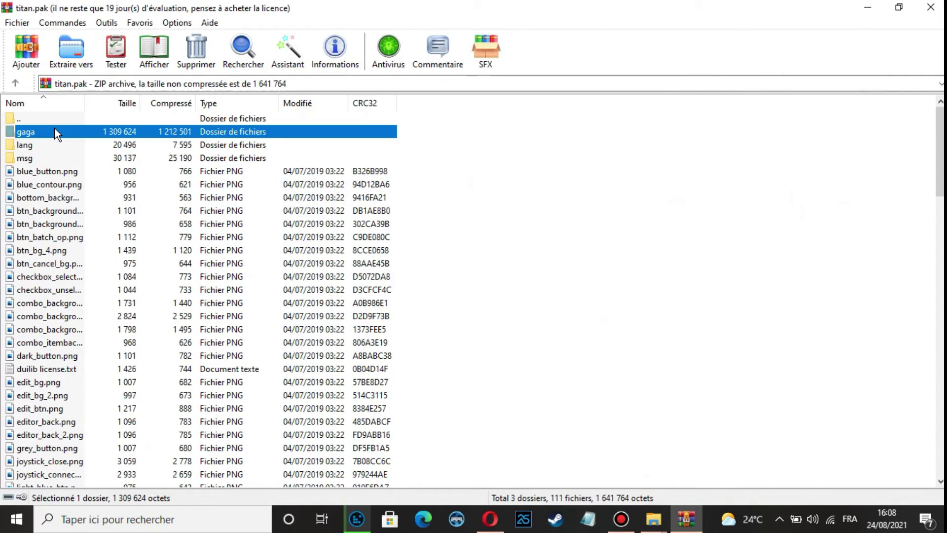
- Delete all files inside the gaga folder of the titan.pak archive
left_click_drag(434, 144, 375, 279)
left_click(427, 120)
left_click_drag(402, 135, 240, 522)
left_click(439, 135)
right_click(212, 311)
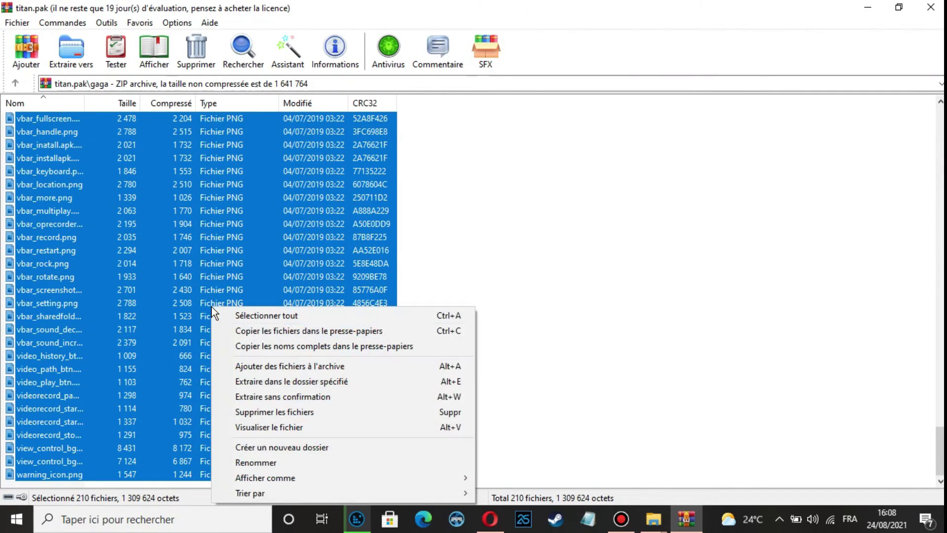
left_click(270, 414)
left_click(496, 306)
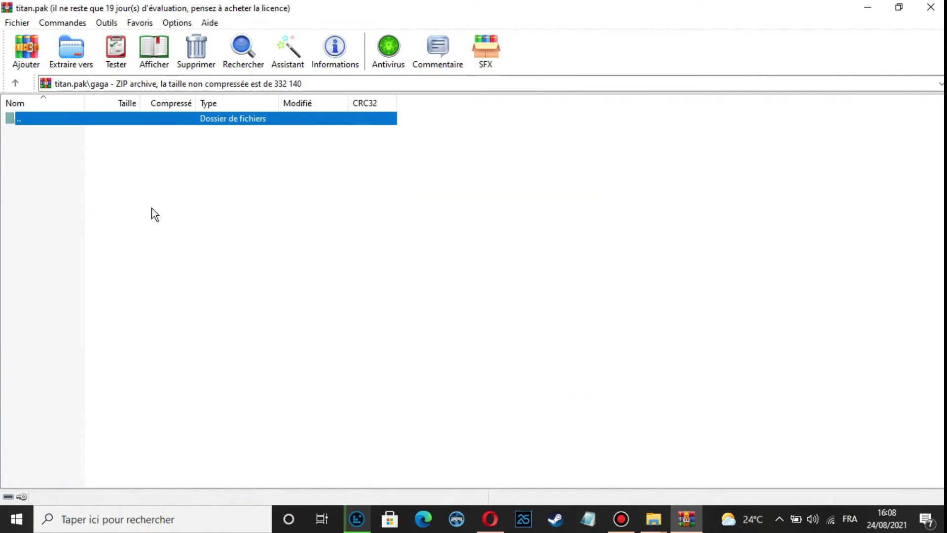
- Add all images from the customized gaga folder to the archive's gaga folder, using ZIP format, Normale compression and the add-and-replace update mode
mouse_move(653, 518)
left_click(672, 480)
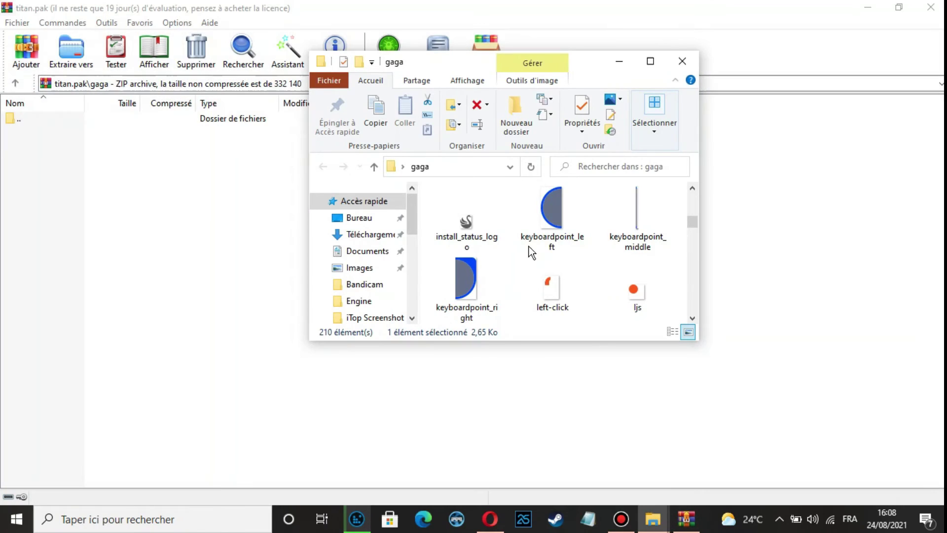
left_click(425, 259)
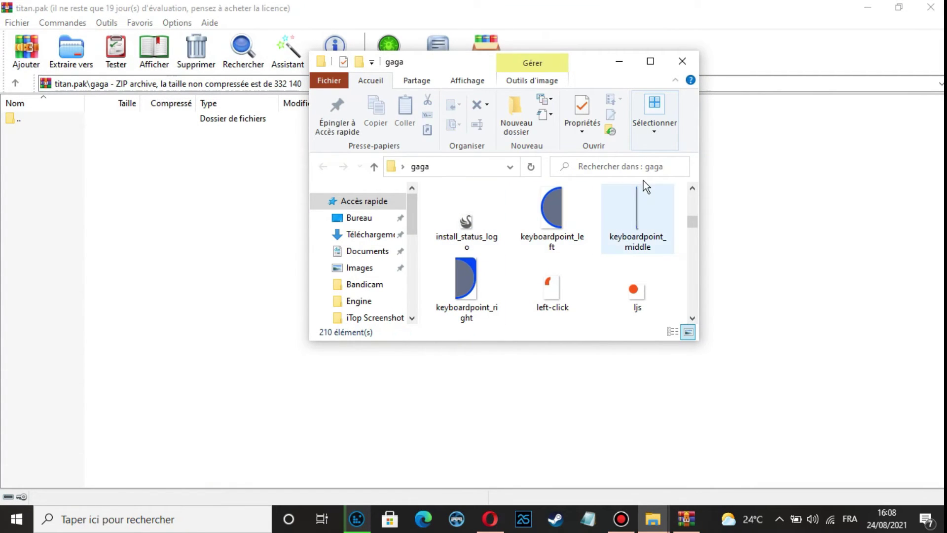
left_click(650, 61)
left_click_drag(940, 427, 940, 375)
left_click(939, 212)
left_click_drag(939, 212, 138, 517)
left_click_drag(371, 187, 678, 436)
left_click_drag(313, 255, 312, 254)
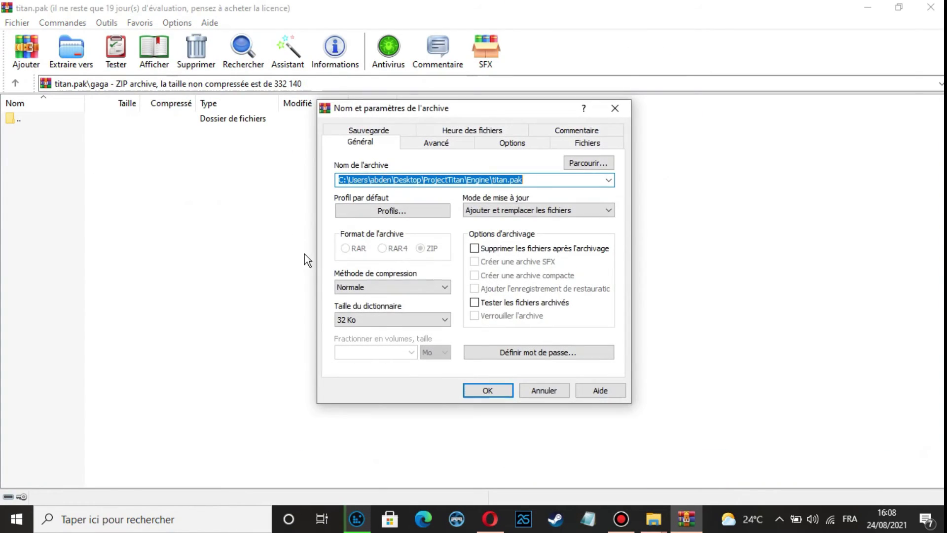
left_click(484, 392)
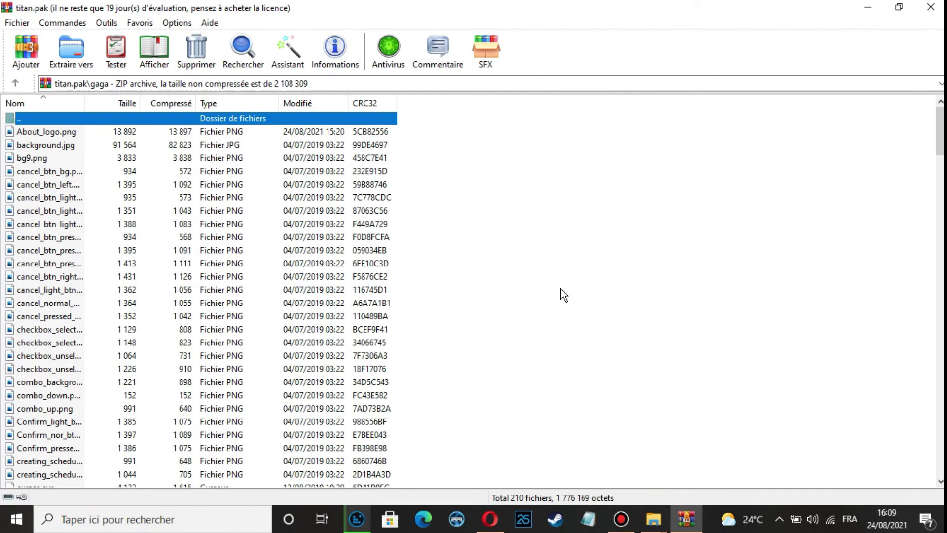
- Close the gaga folder window and the titan.pak archive
left_click(621, 519)
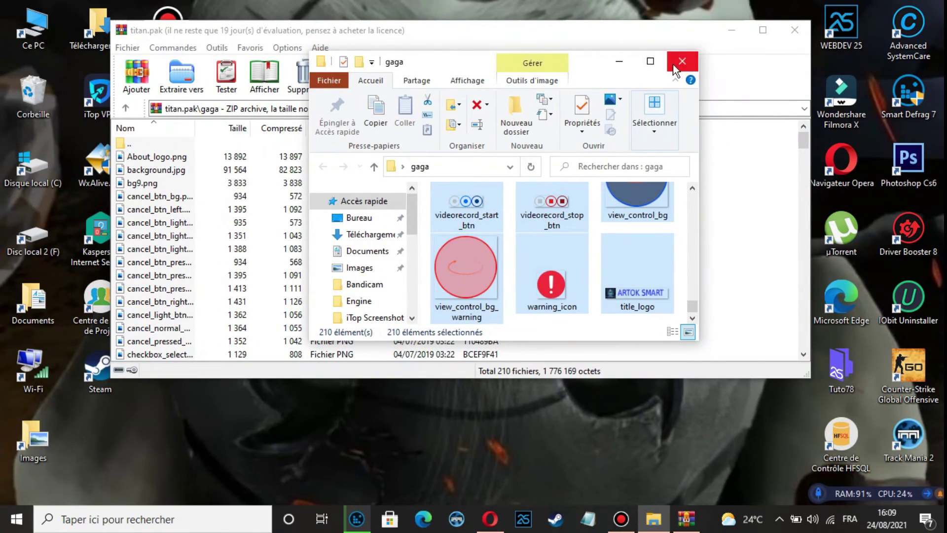
left_click(681, 59)
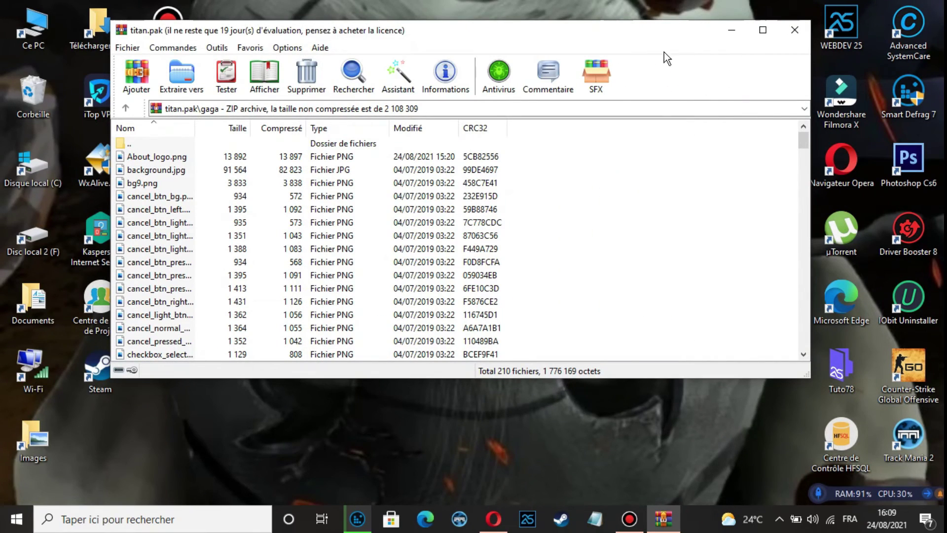
left_click(795, 30)
- Refresh the desktop, launch SmartGaGa to check the customized loading screen and title logo, and reposition its window
right_click(565, 34)
left_click(579, 77)
right_click(579, 78)
left_click(608, 120)
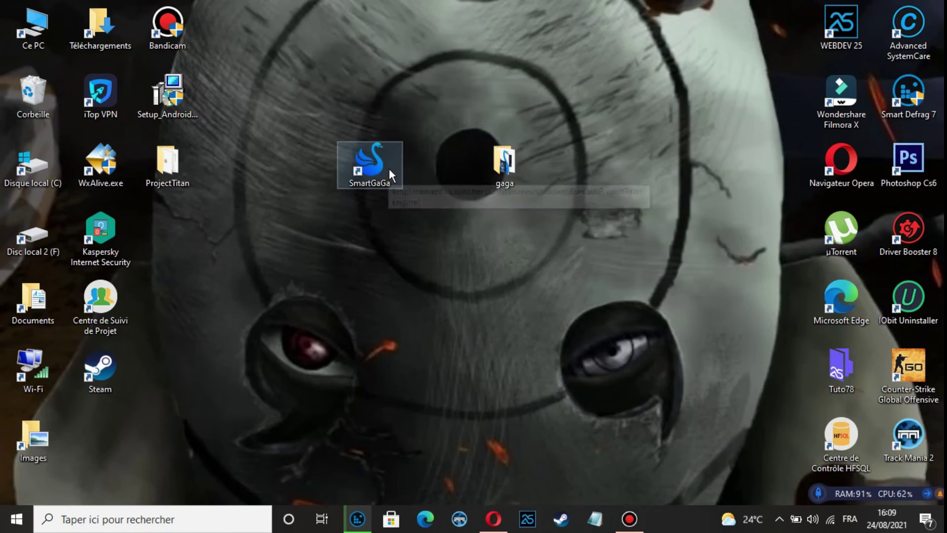
double_click(389, 168)
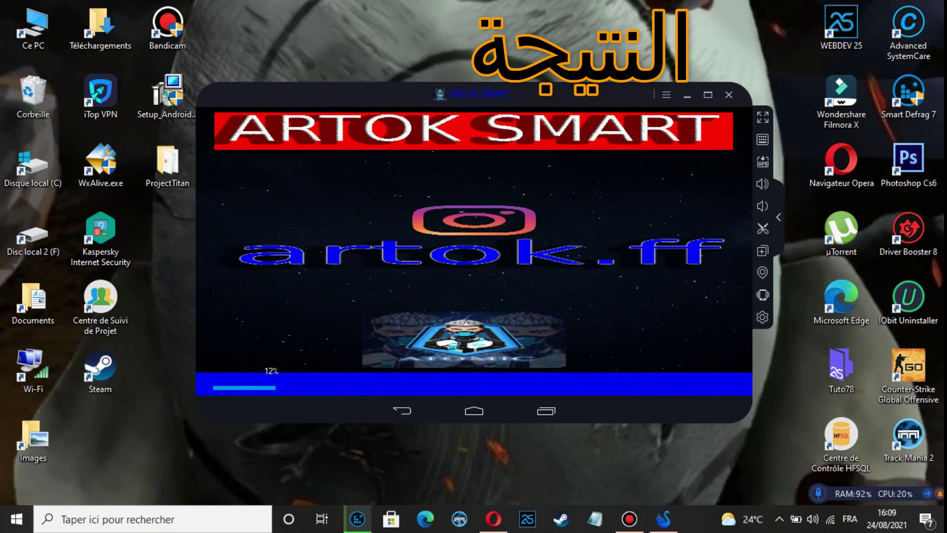
left_click_drag(585, 94, 611, 113)
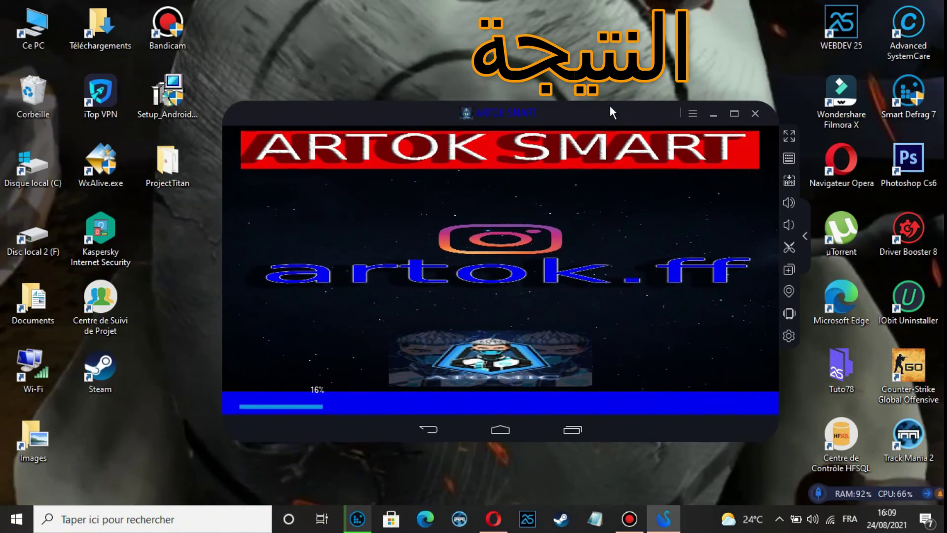